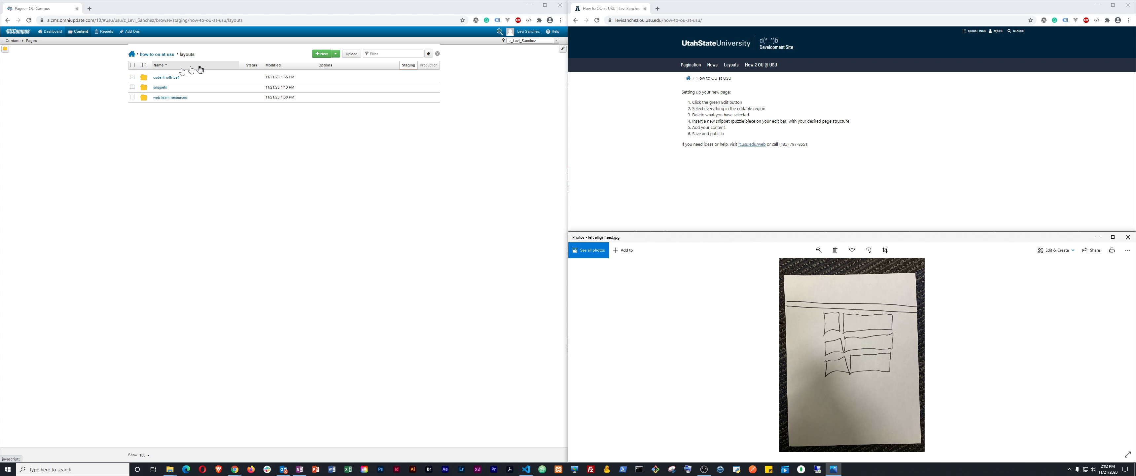
Create a new page named left-align-feed in the snippets folder
click(158, 88)
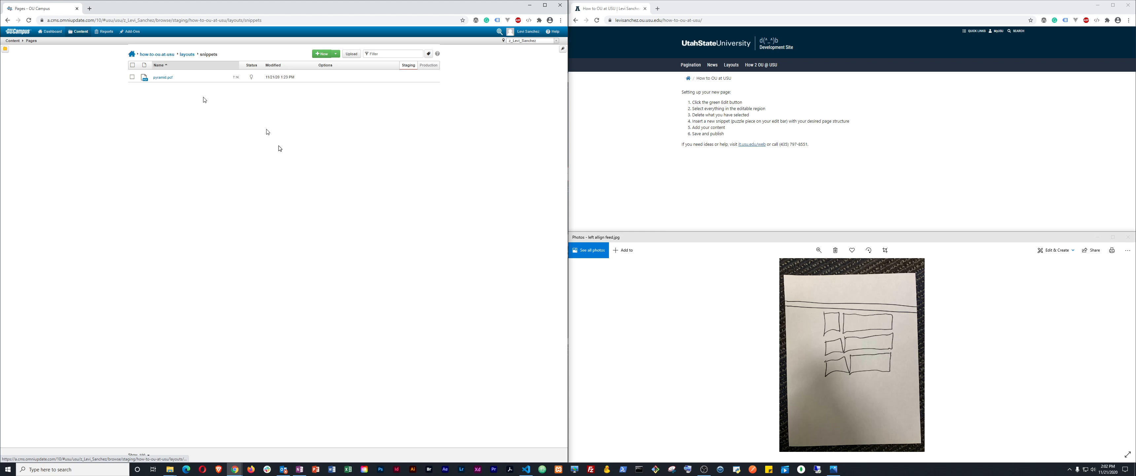
click(322, 54)
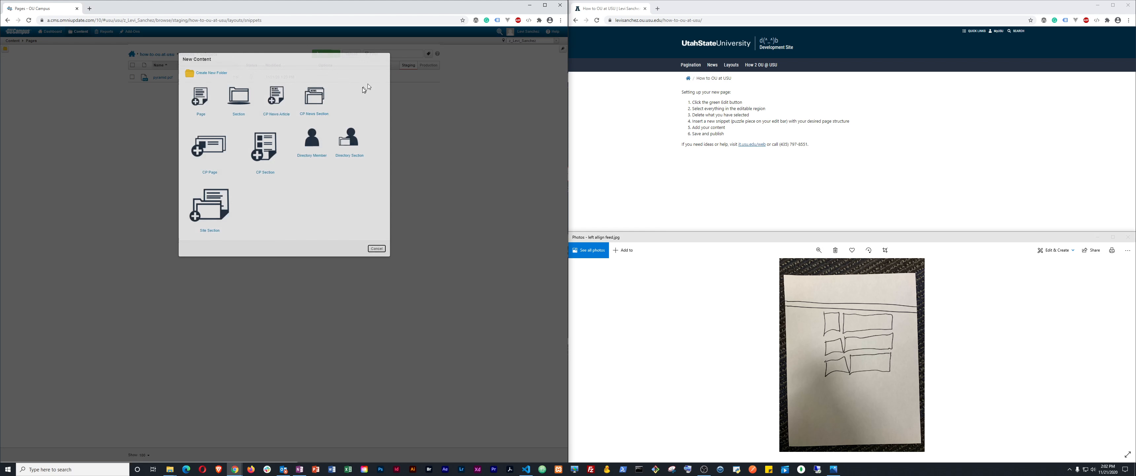
click(197, 100)
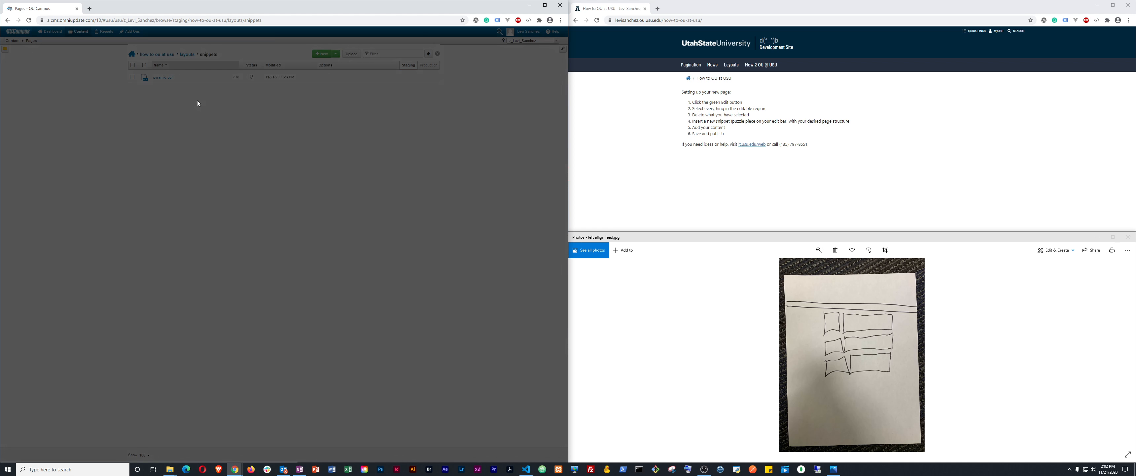
double_click(242, 144)
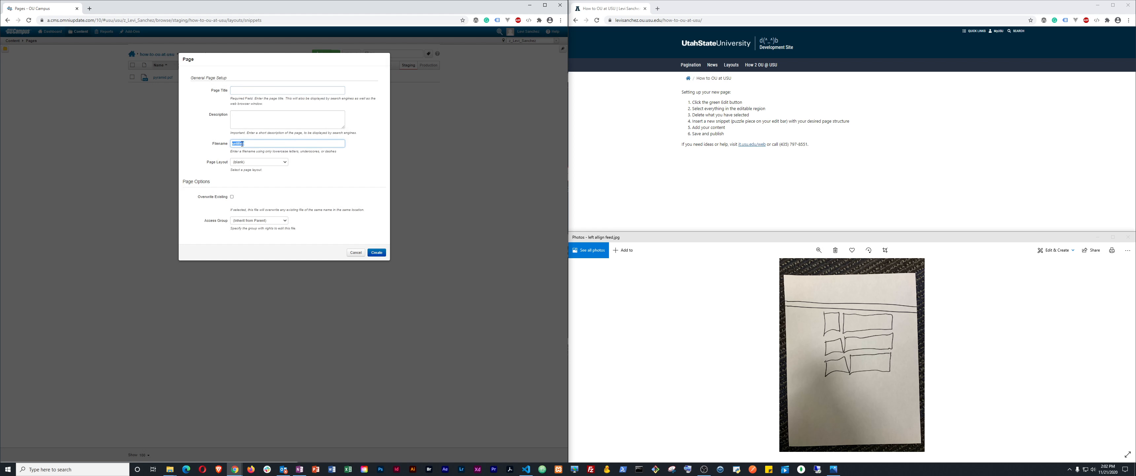
text(left-align-feed)
click(235, 90)
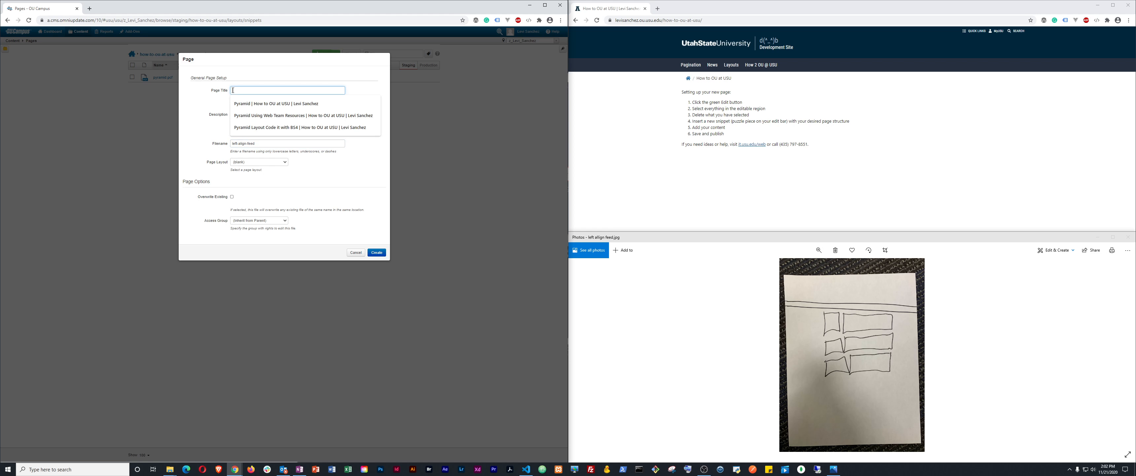
click(233, 115)
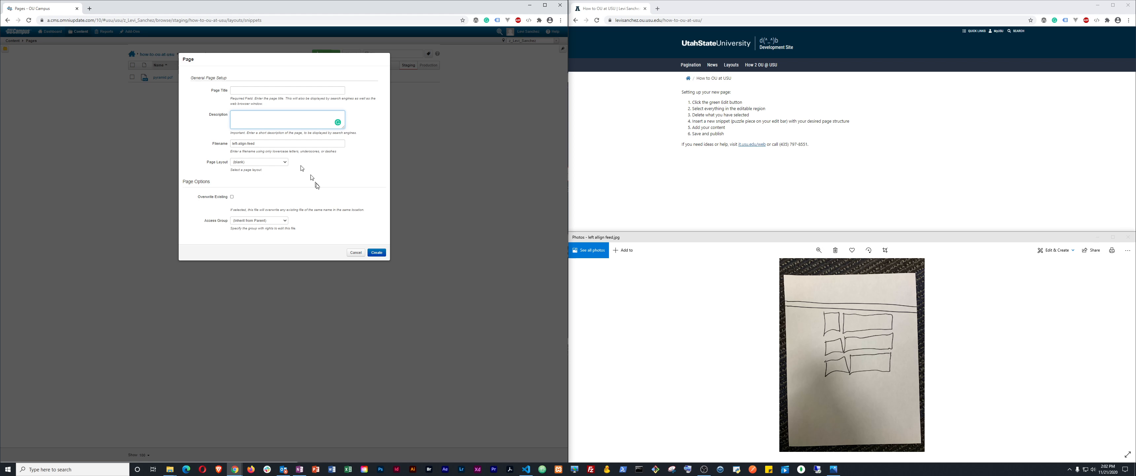
click(377, 253)
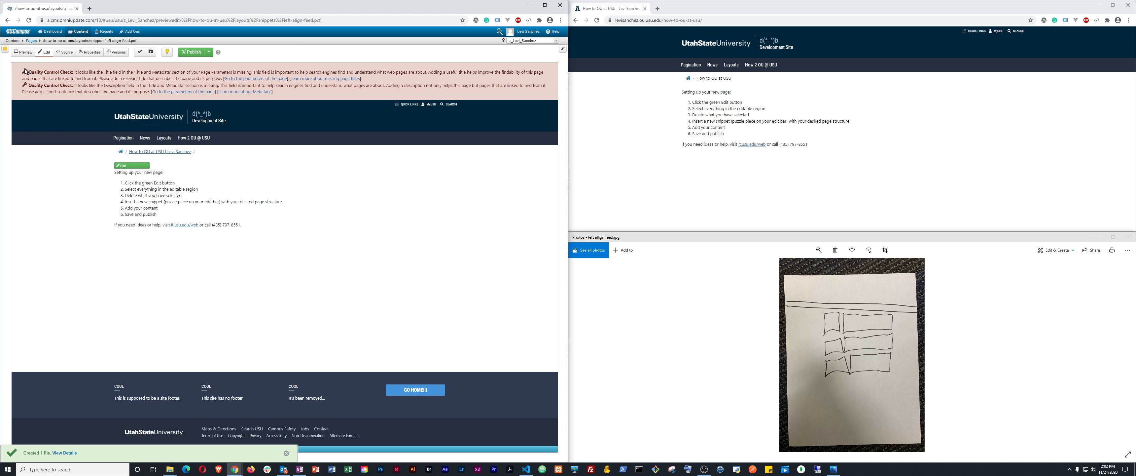
drag(26, 71, 74, 83)
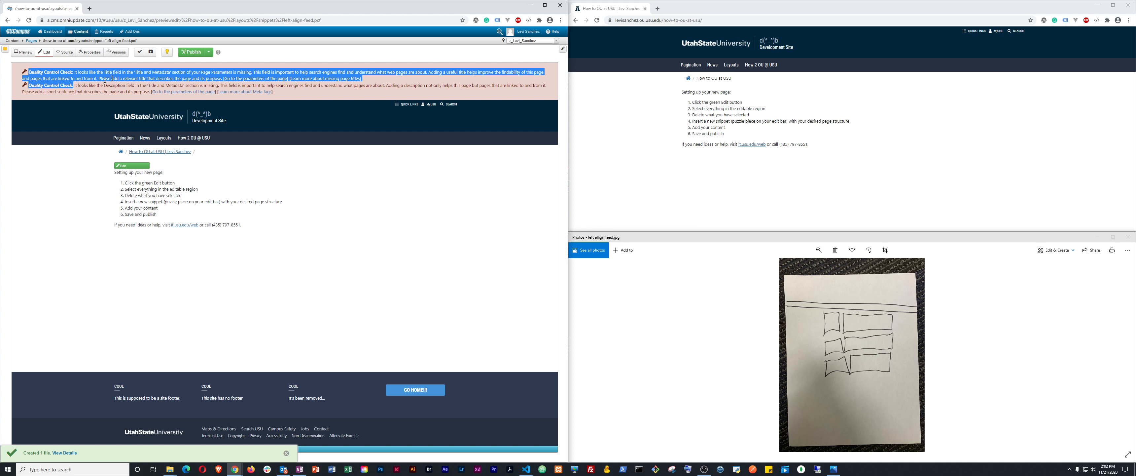
double_click(160, 74)
click(89, 52)
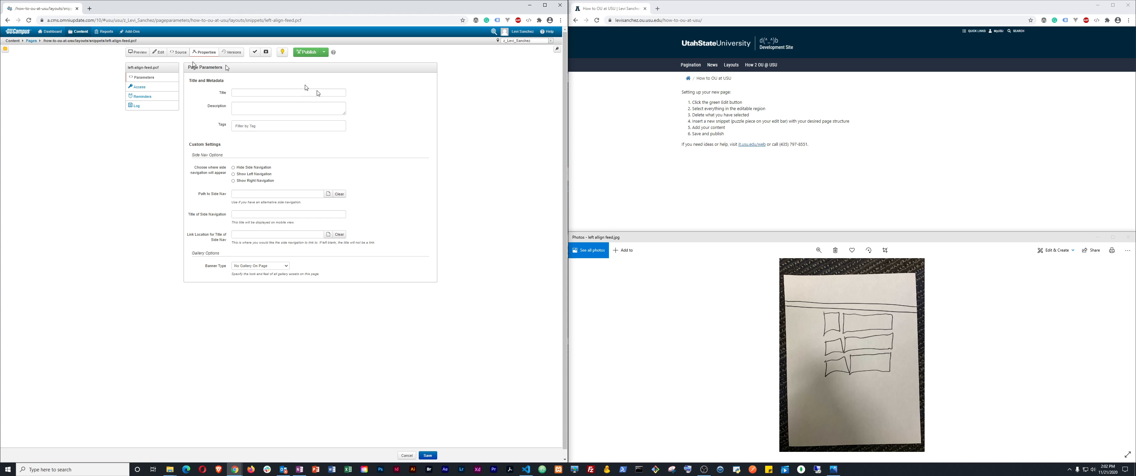
click(157, 54)
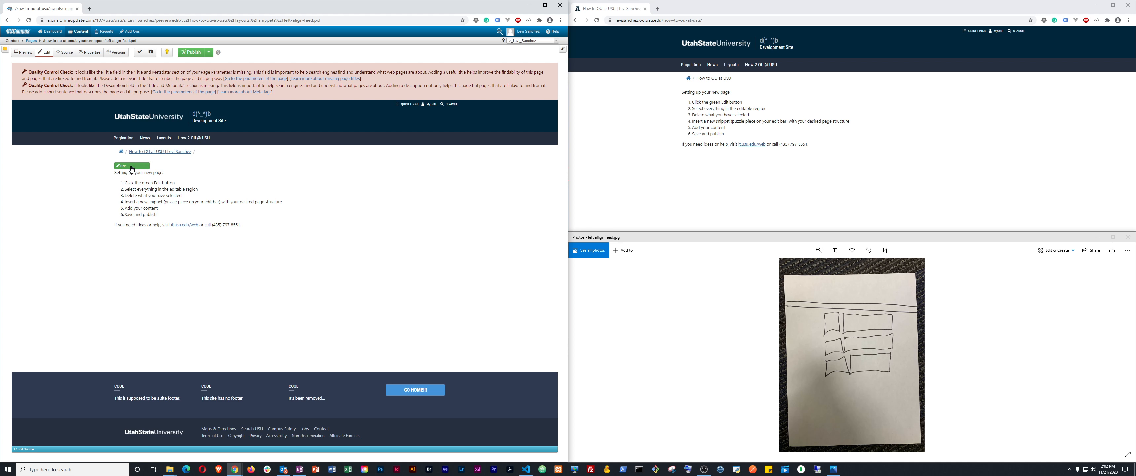
Delete all default instruction HTML from the main region's source, then bring up the snippet list
click(132, 166)
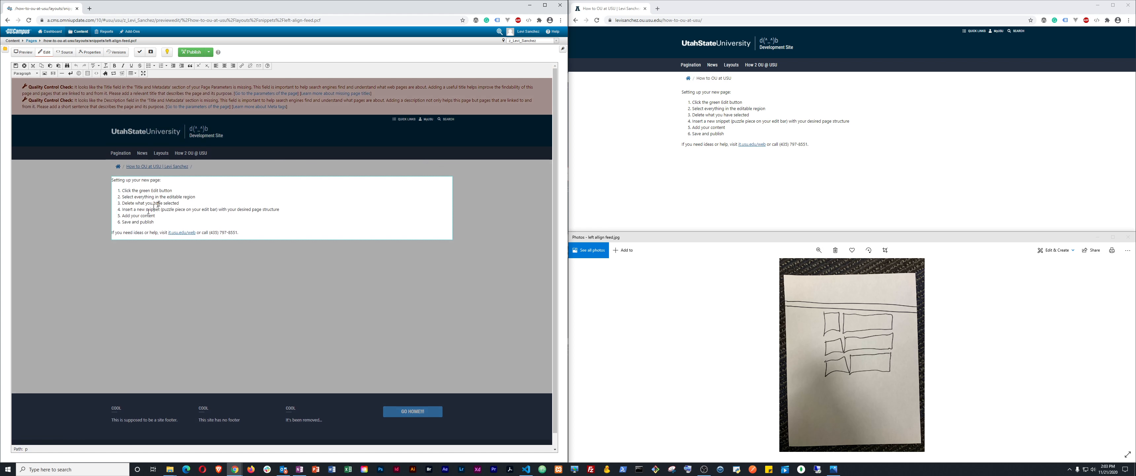
click(94, 75)
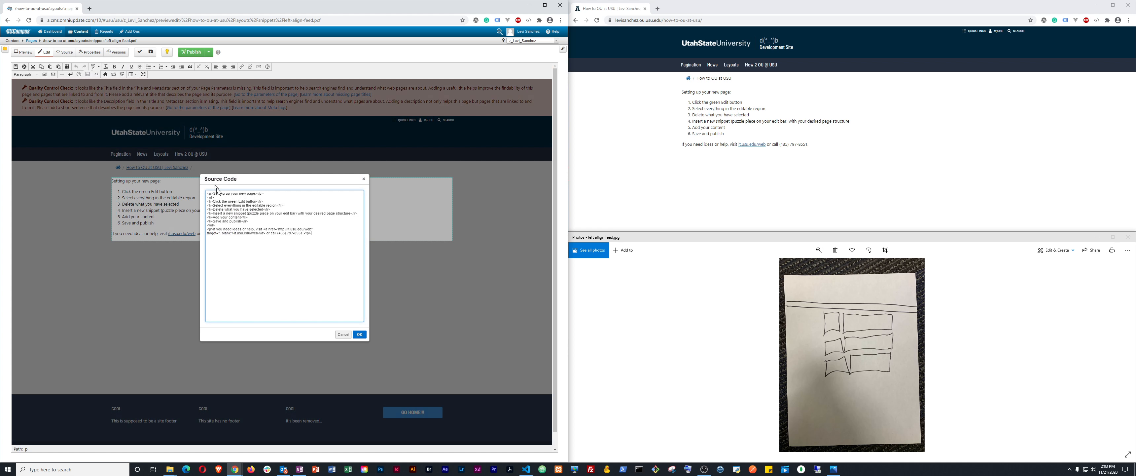
key(ctrl+a)
key(Delete)
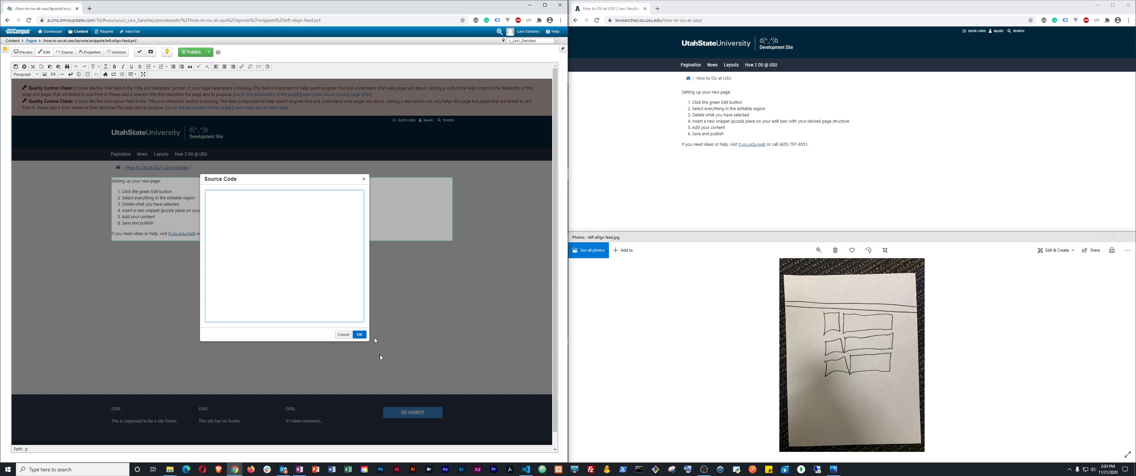
click(360, 334)
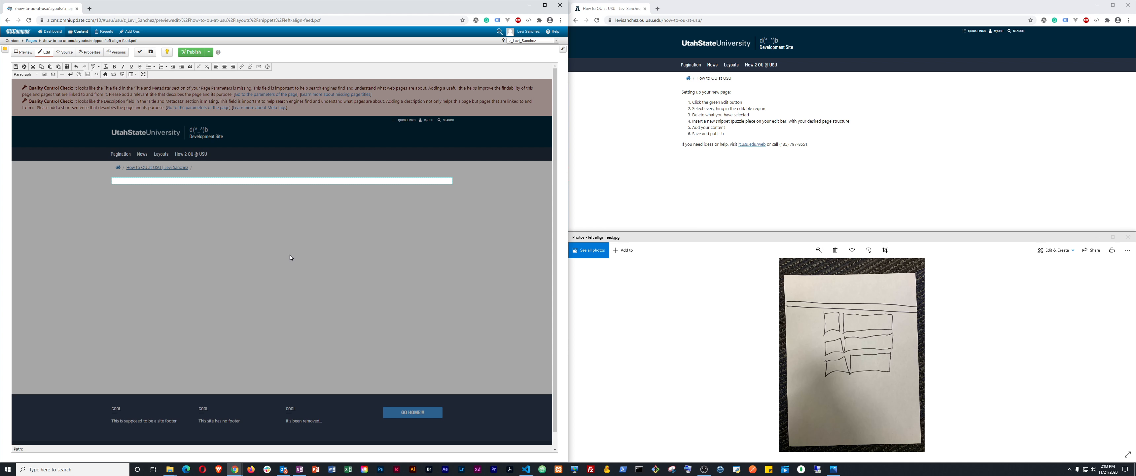
click(105, 75)
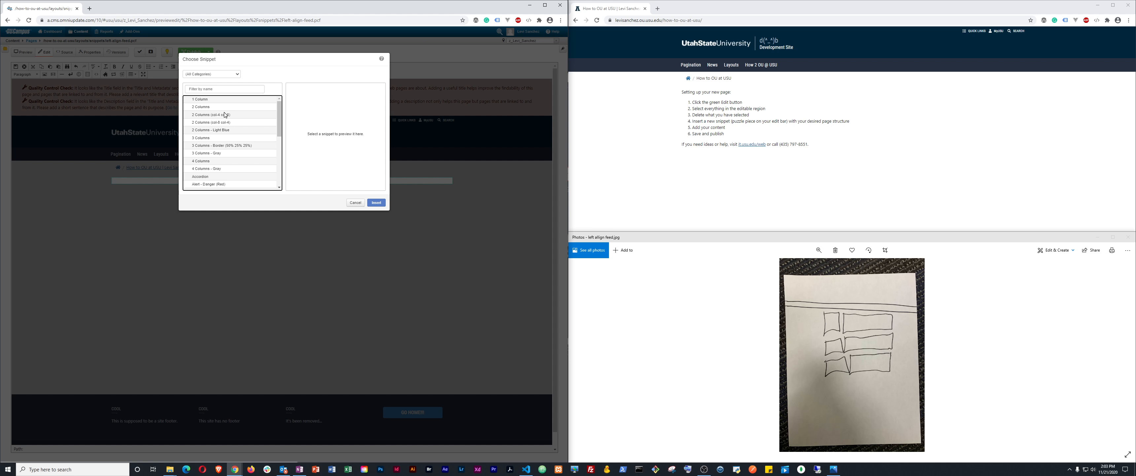
Insert the 2 Columns (col-4 col-8) snippet and inspect its column headings
click(207, 115)
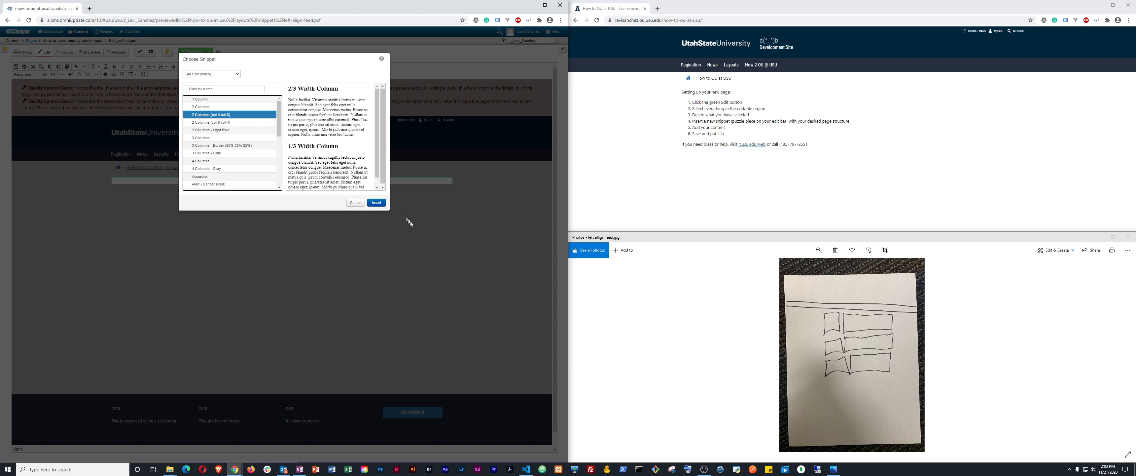
click(376, 202)
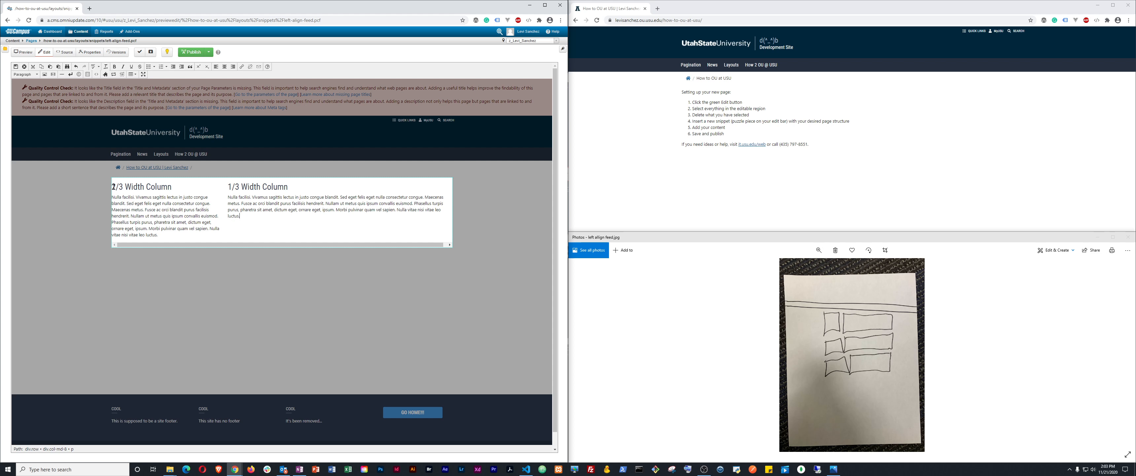
drag(113, 186, 117, 186)
click(117, 187)
double_click(268, 189)
Remove all of the two-column snippet's HTML from the region source
click(96, 75)
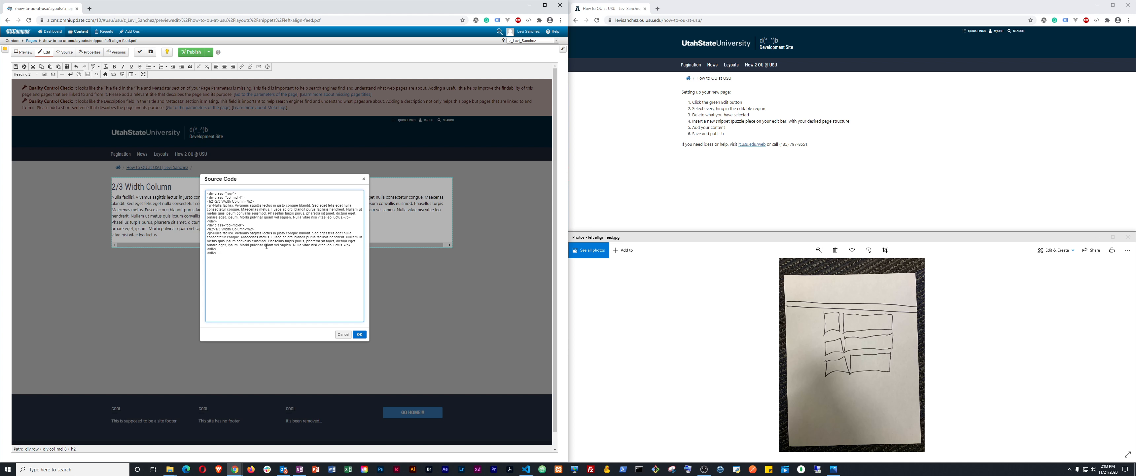
key(ctrl+a)
key(Delete)
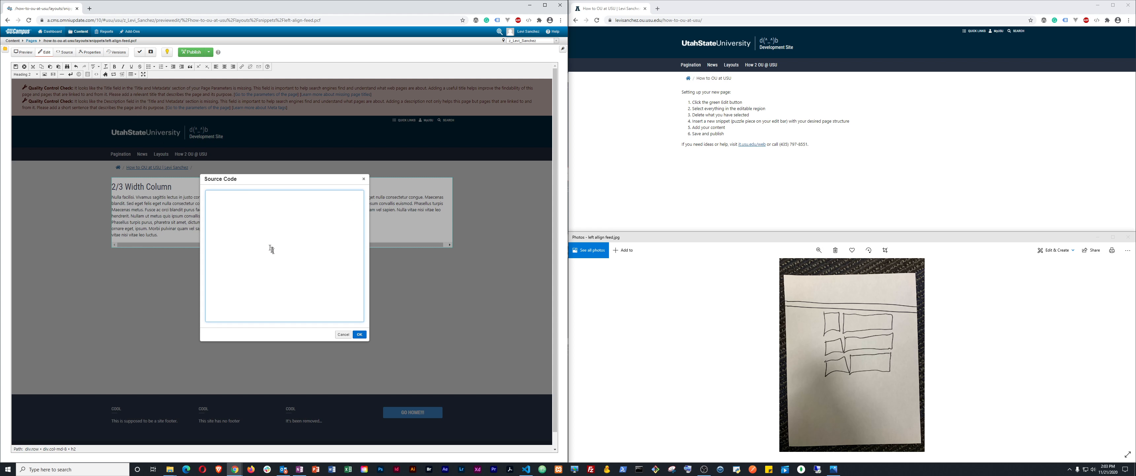
click(359, 335)
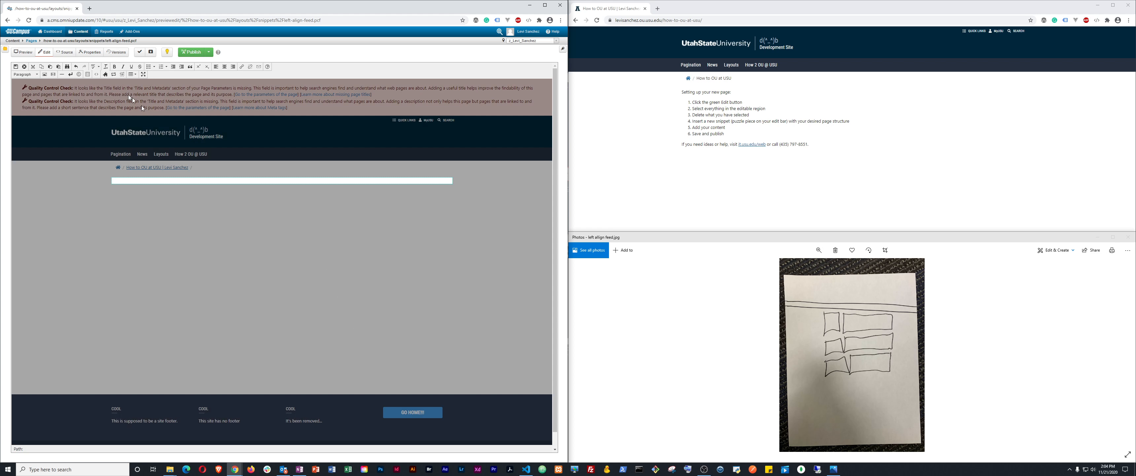
click(106, 74)
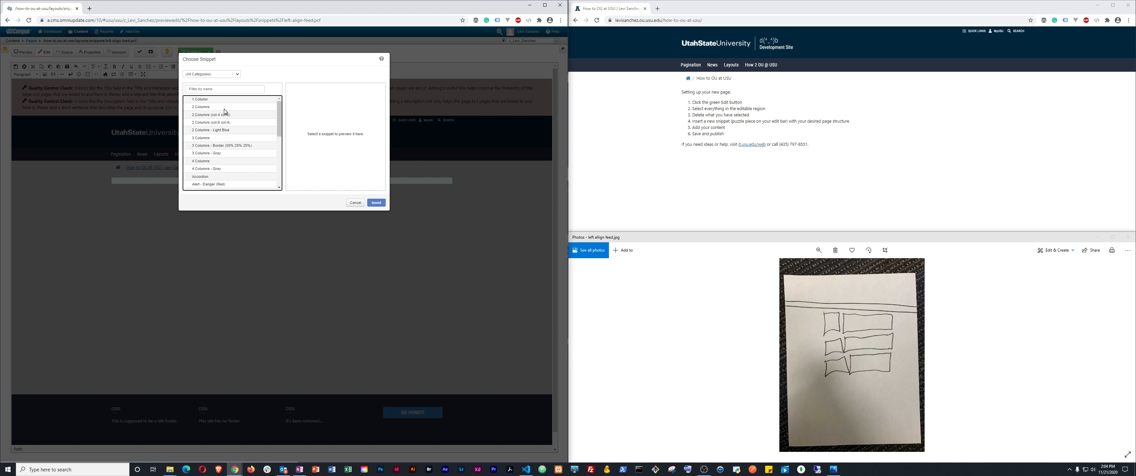
click(213, 103)
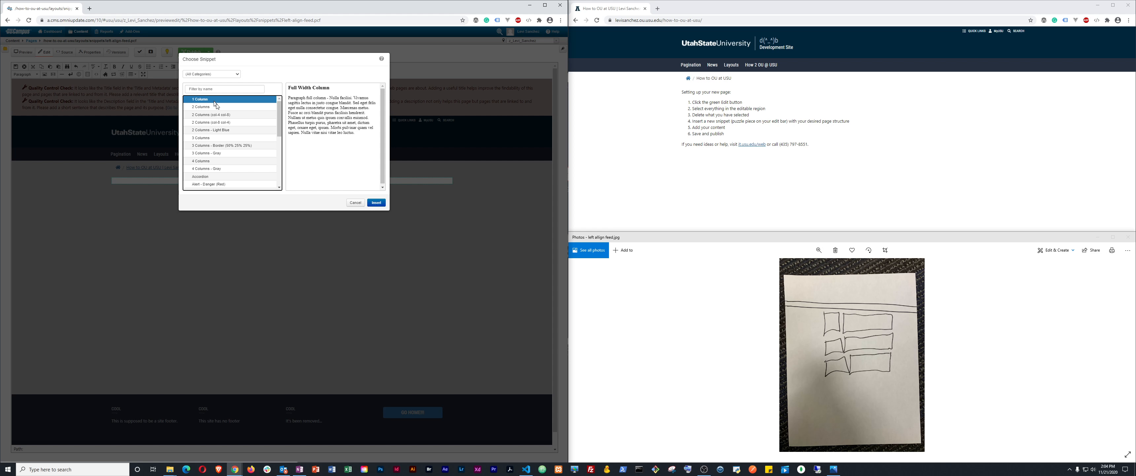
click(376, 202)
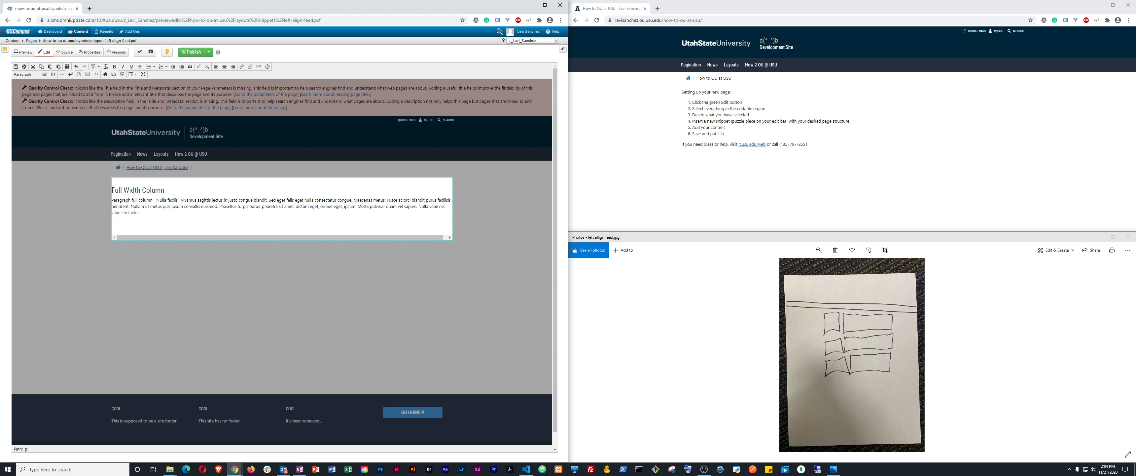
drag(113, 189, 150, 191)
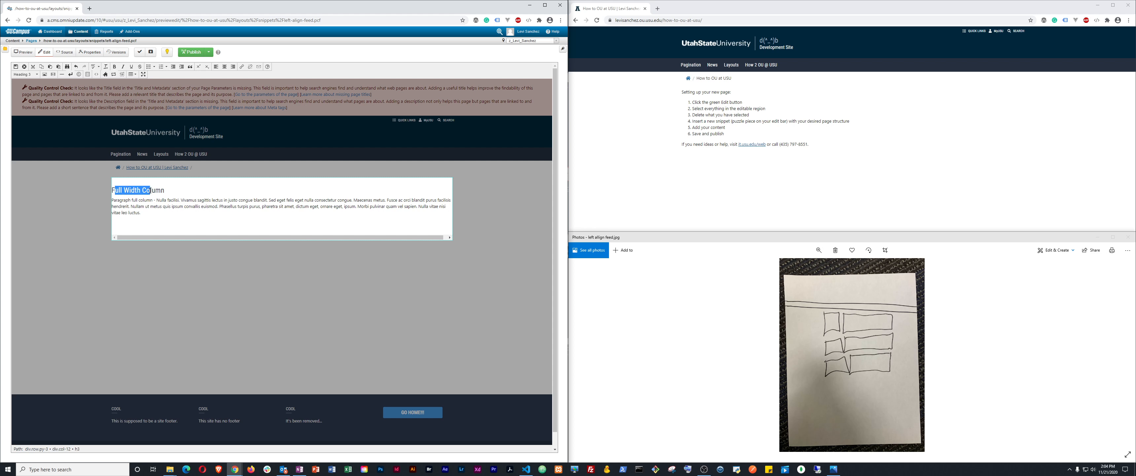
click(90, 77)
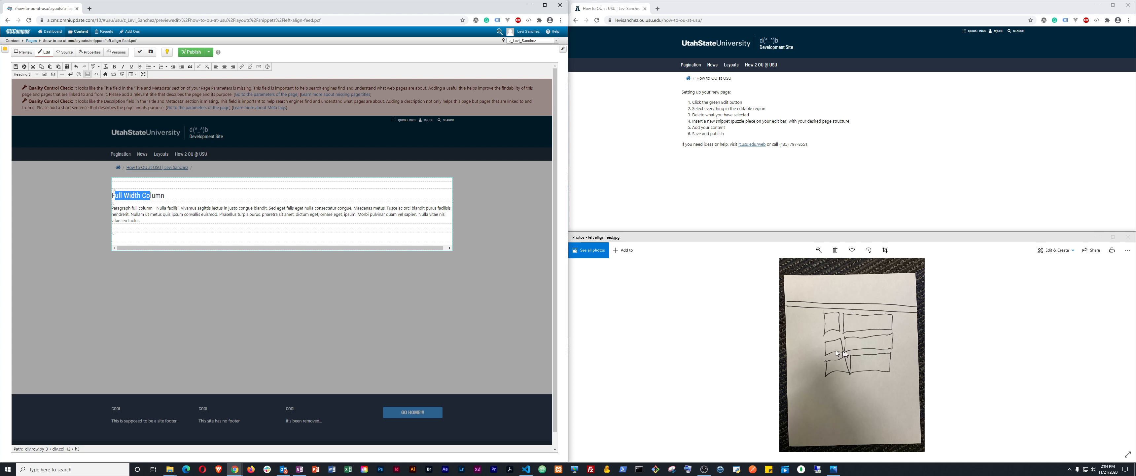
click(144, 207)
triple_click(132, 195)
click(97, 74)
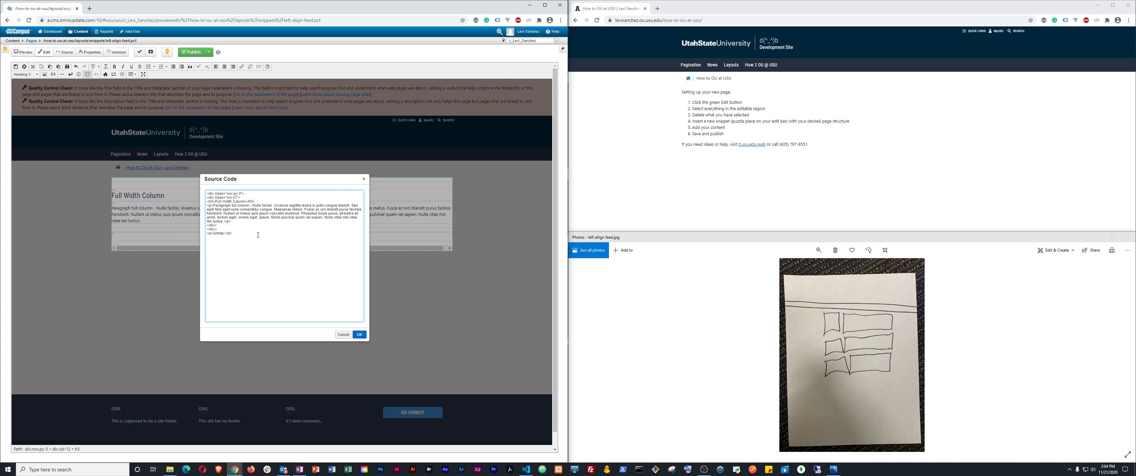
key(ctrl+a)
key(Delete)
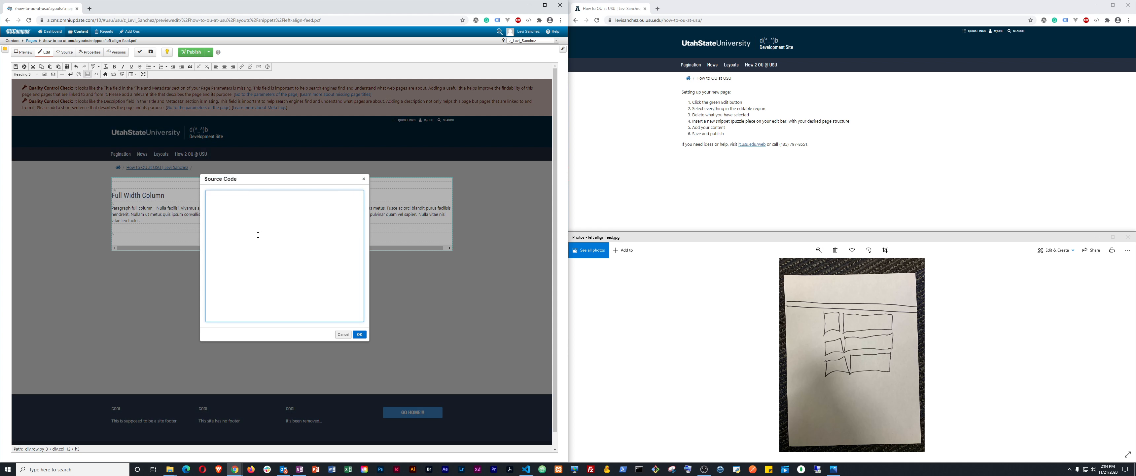
click(360, 334)
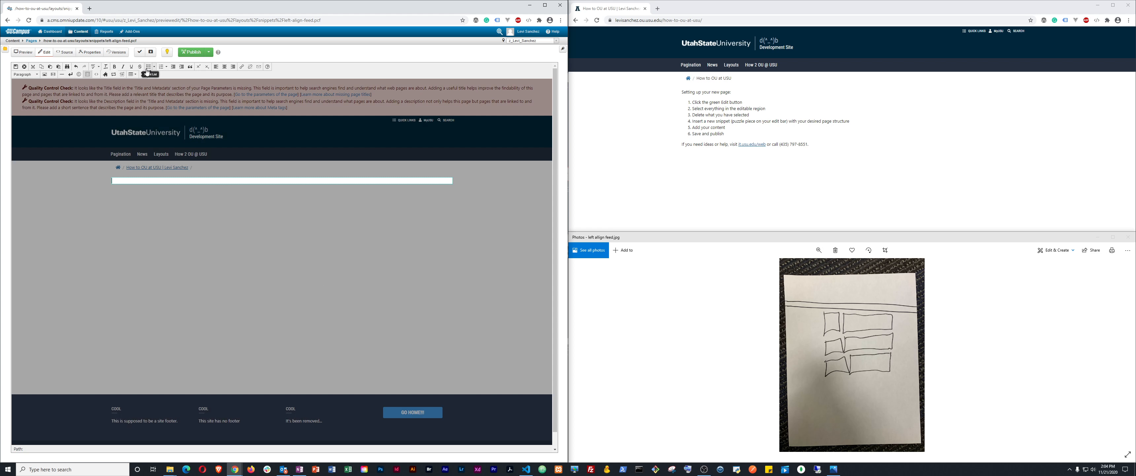
Insert the 1 Column full-width snippet into the region
click(105, 75)
click(231, 99)
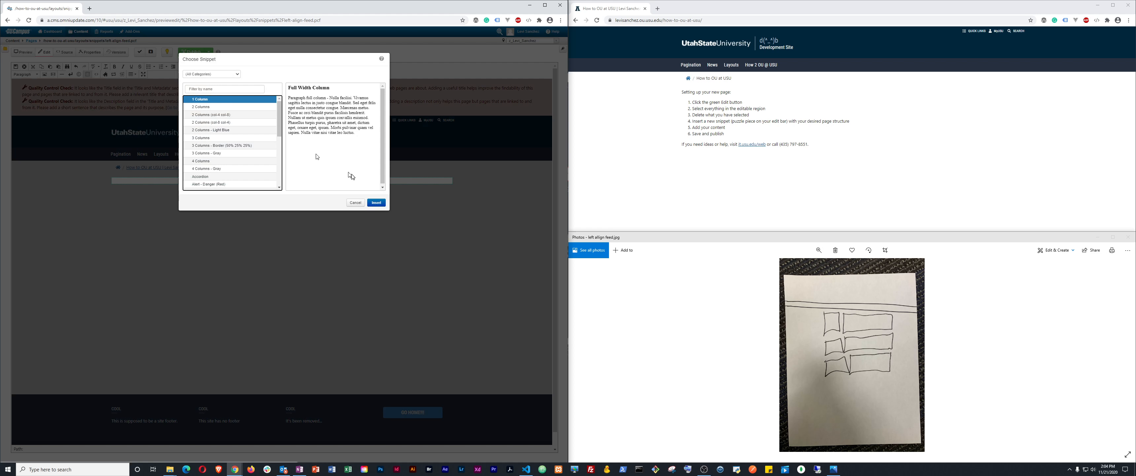
click(376, 202)
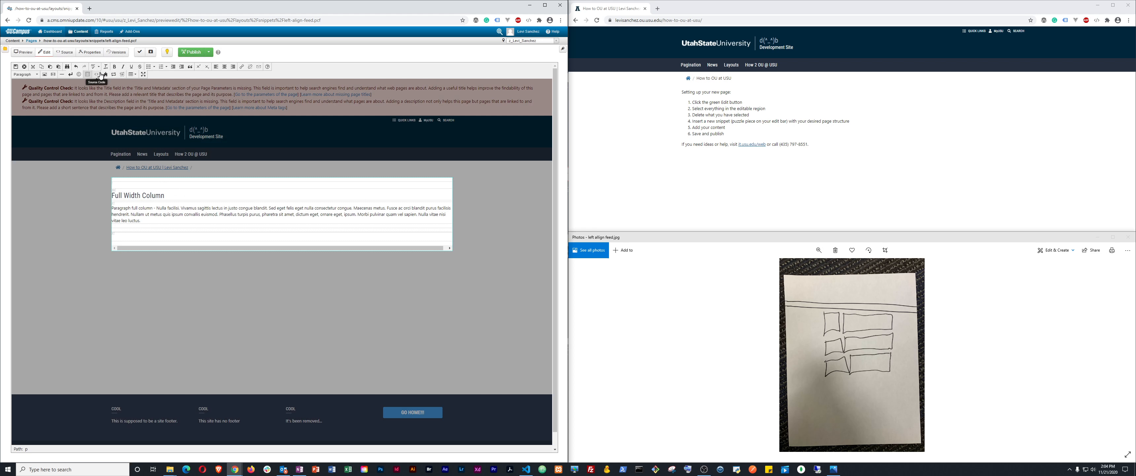
Add one 2 Columns (col-8 col-4) row below it, undoing the accidental extra row
click(105, 75)
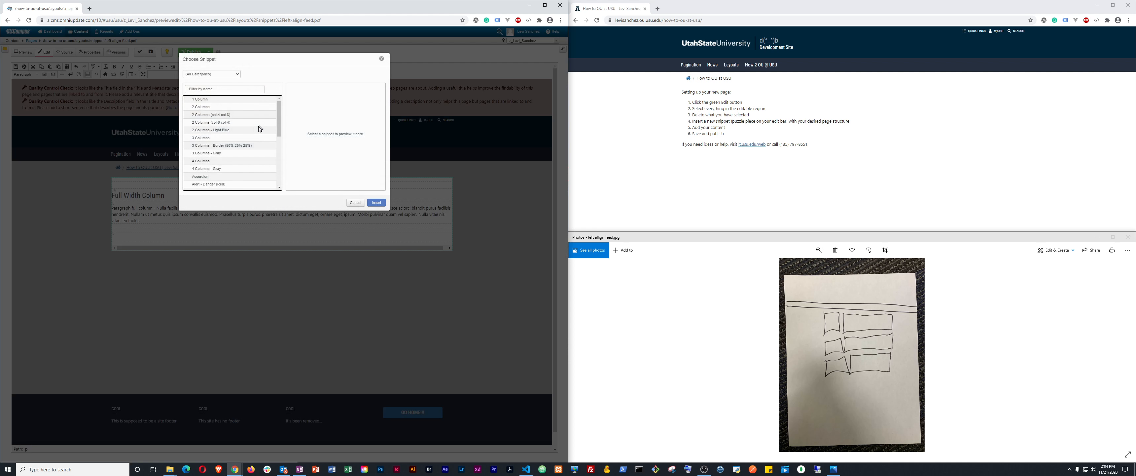
click(211, 116)
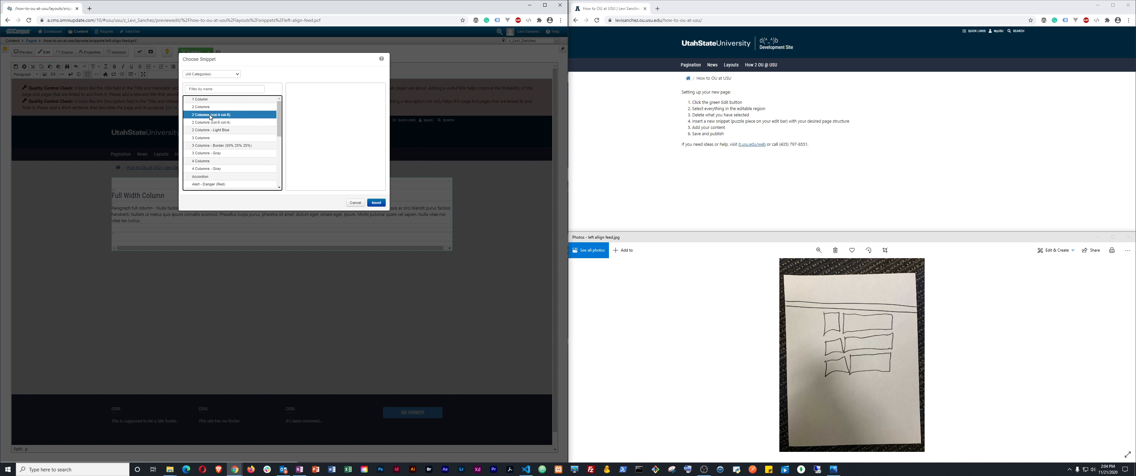
click(376, 203)
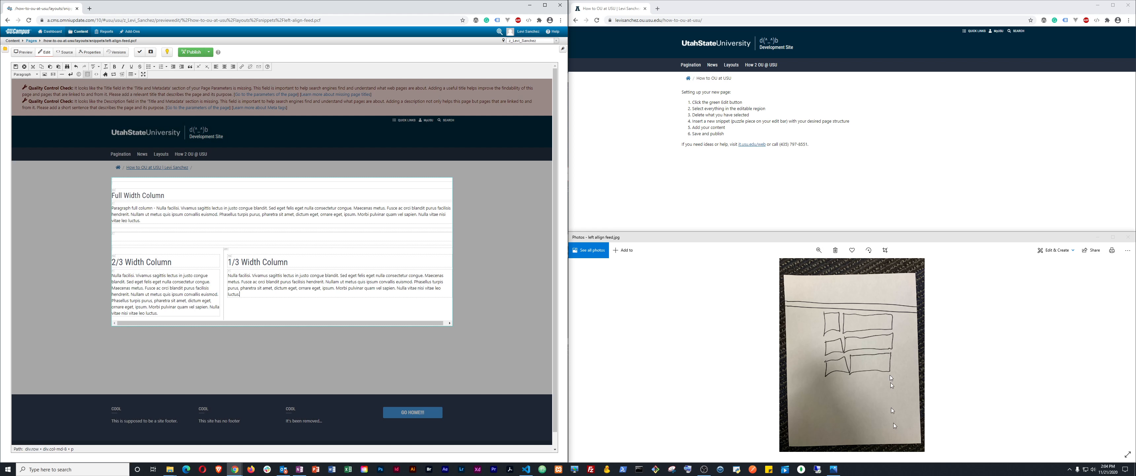
click(106, 75)
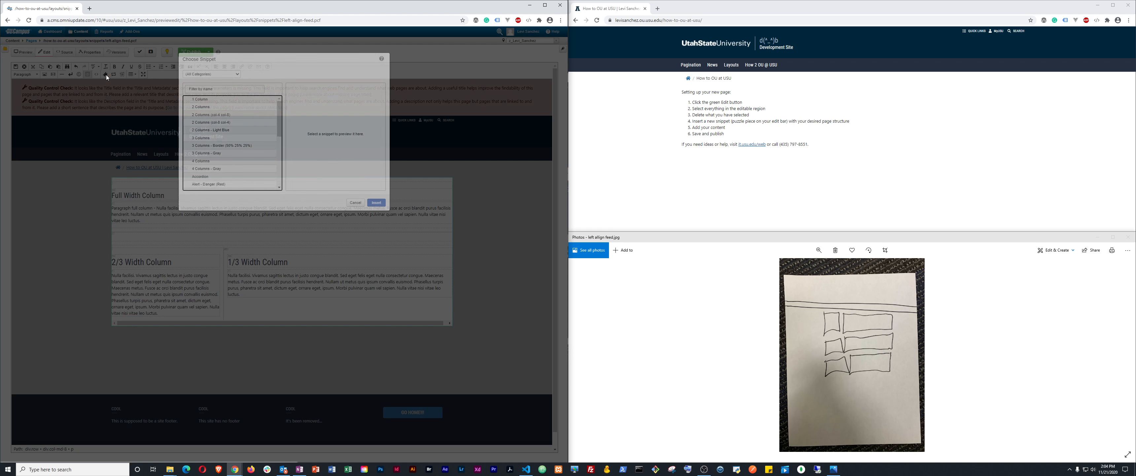
click(211, 122)
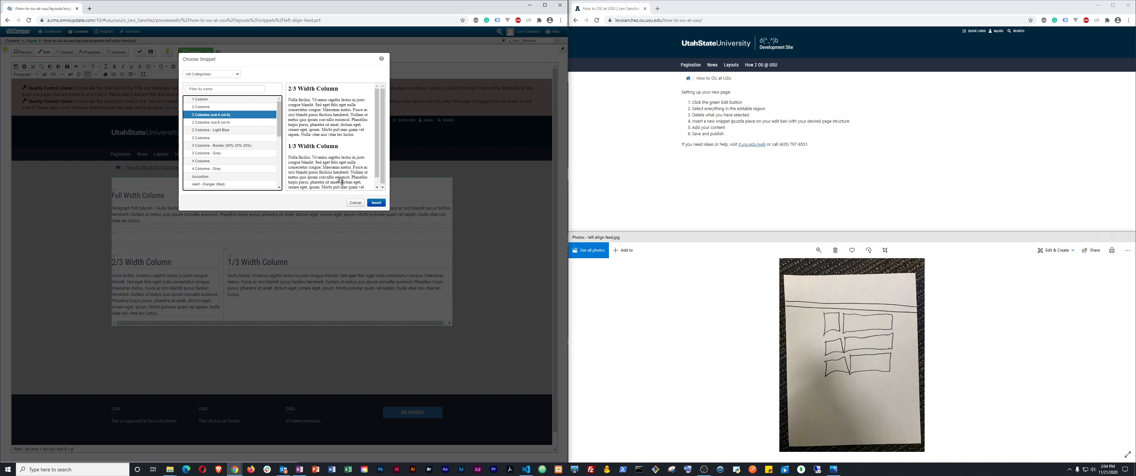
click(373, 203)
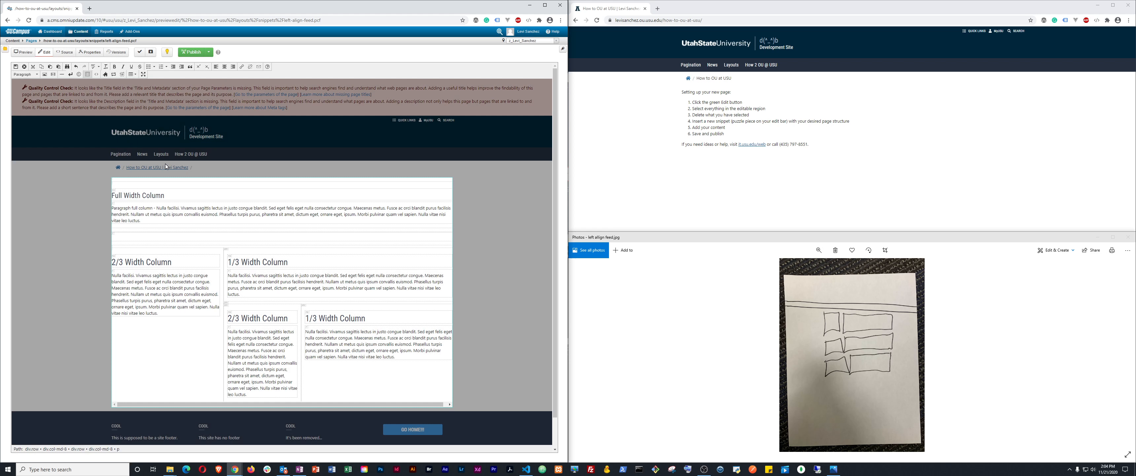
key(ctrl+z)
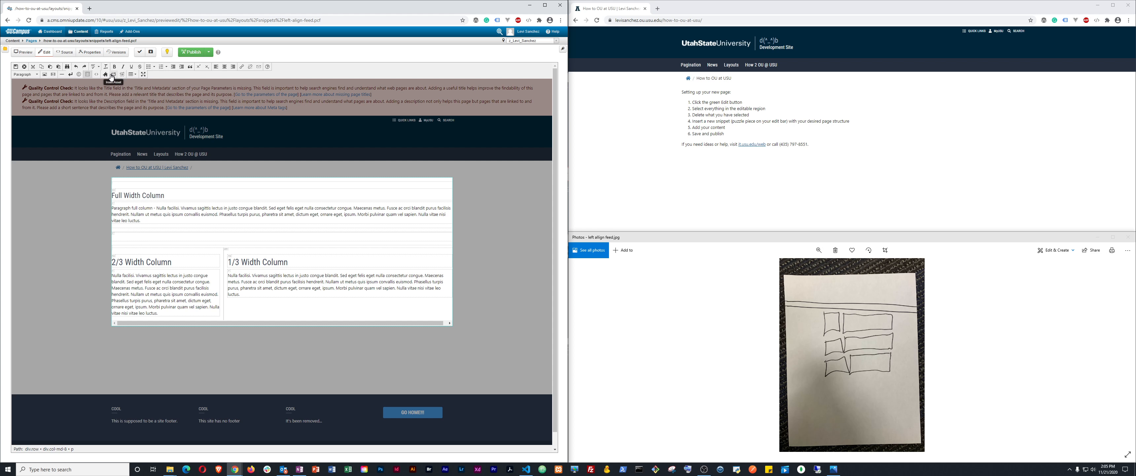
click(96, 74)
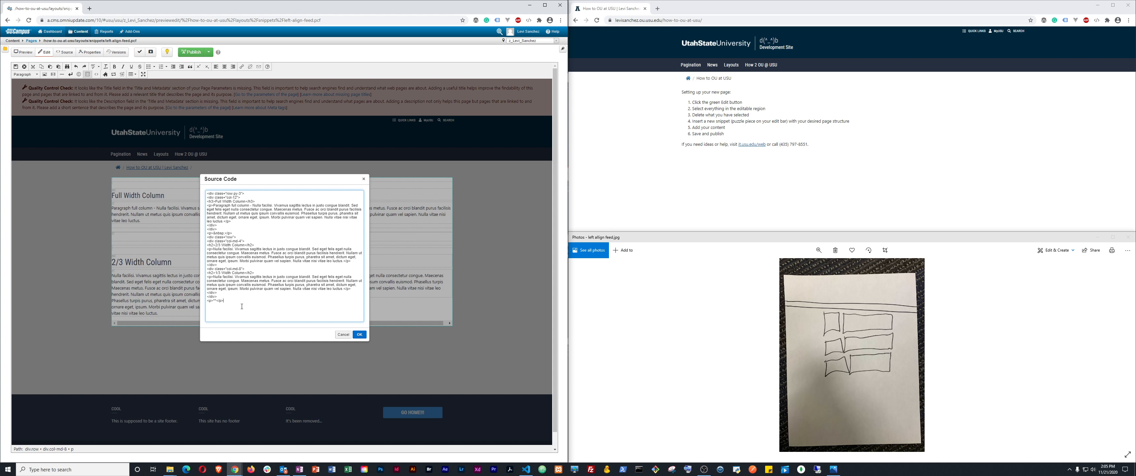
click(360, 335)
click(123, 325)
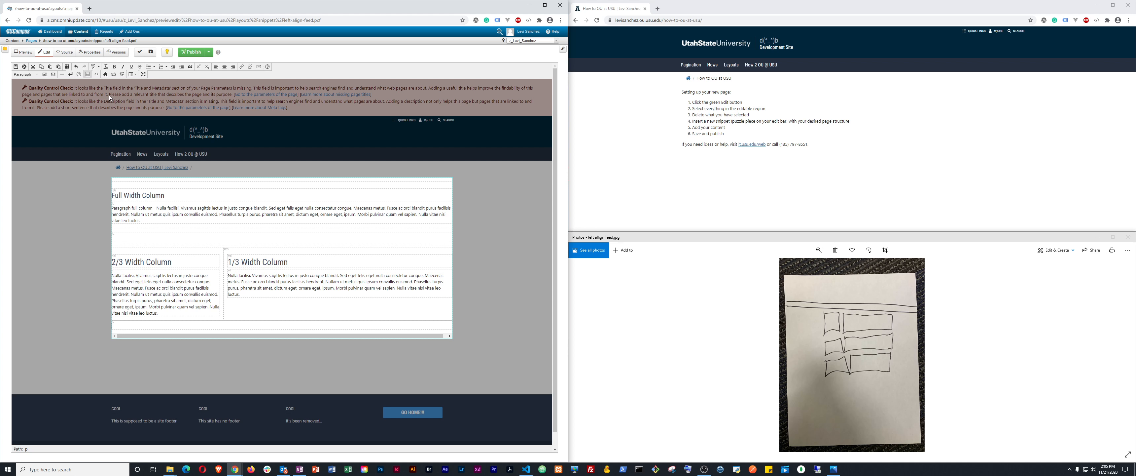
Insert the 2/3 + 1/3 two-column snippet twice more below the first row
click(105, 74)
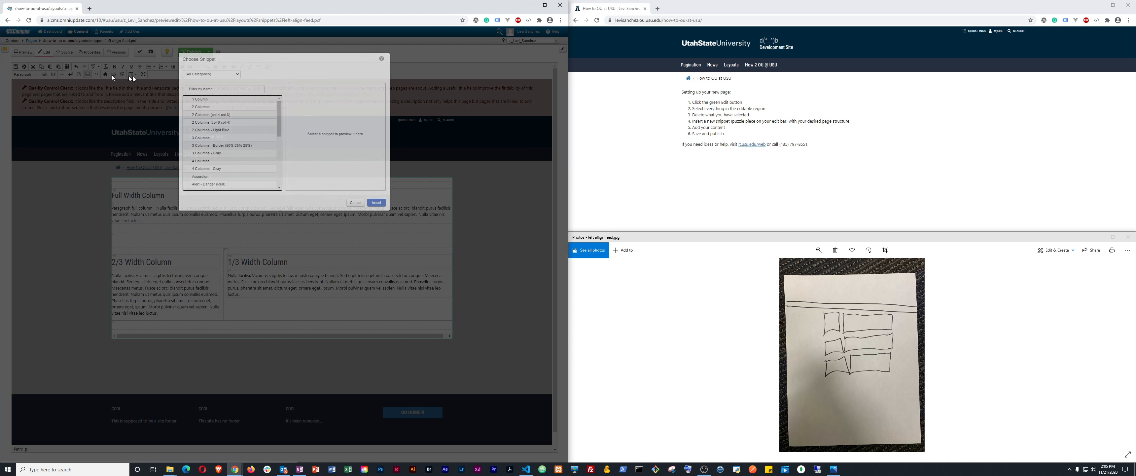
click(200, 115)
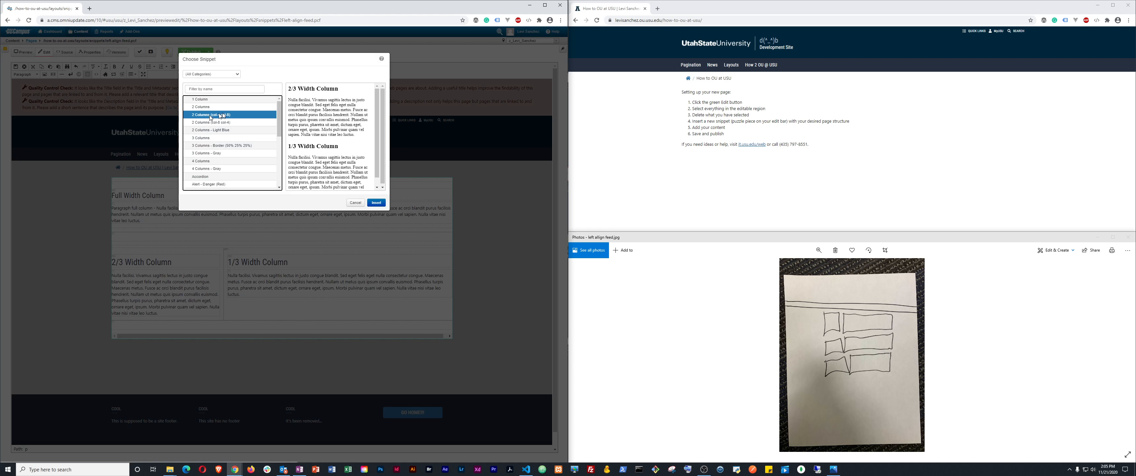
click(376, 203)
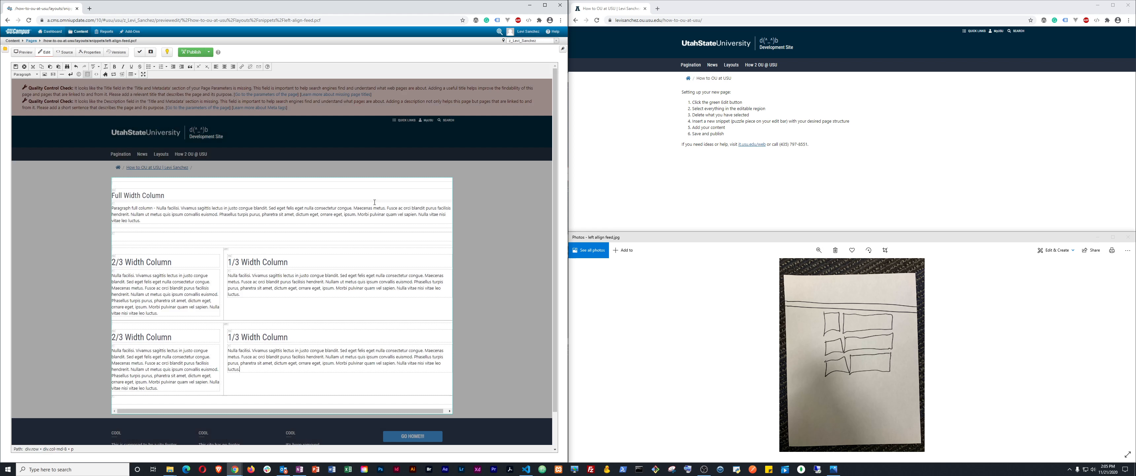
click(104, 75)
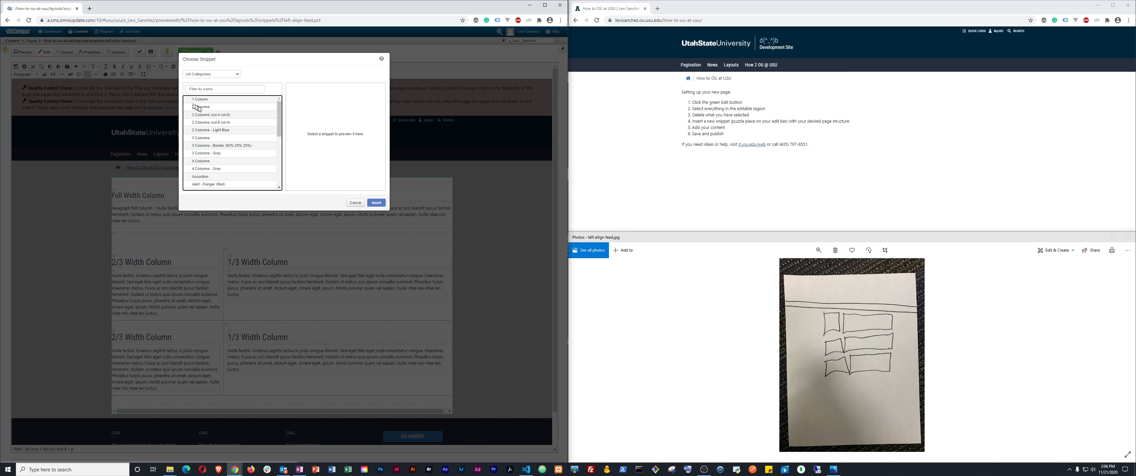
click(206, 114)
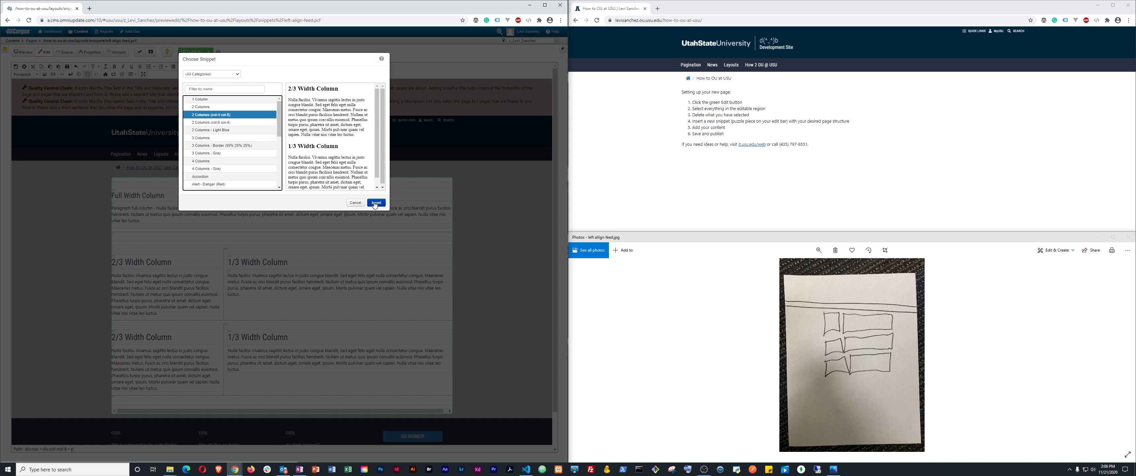
click(376, 202)
scroll(263, 244, down, 3)
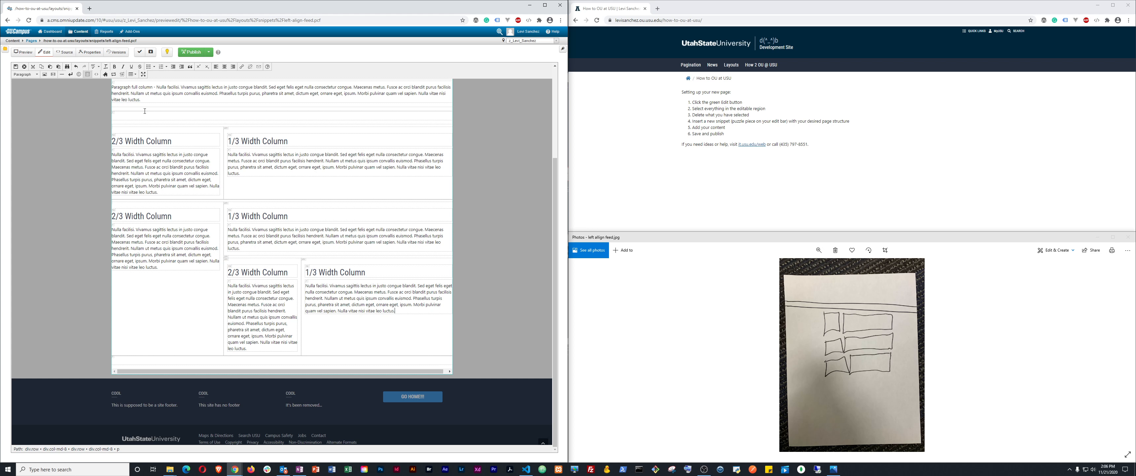
scroll(312, 250, up, 2)
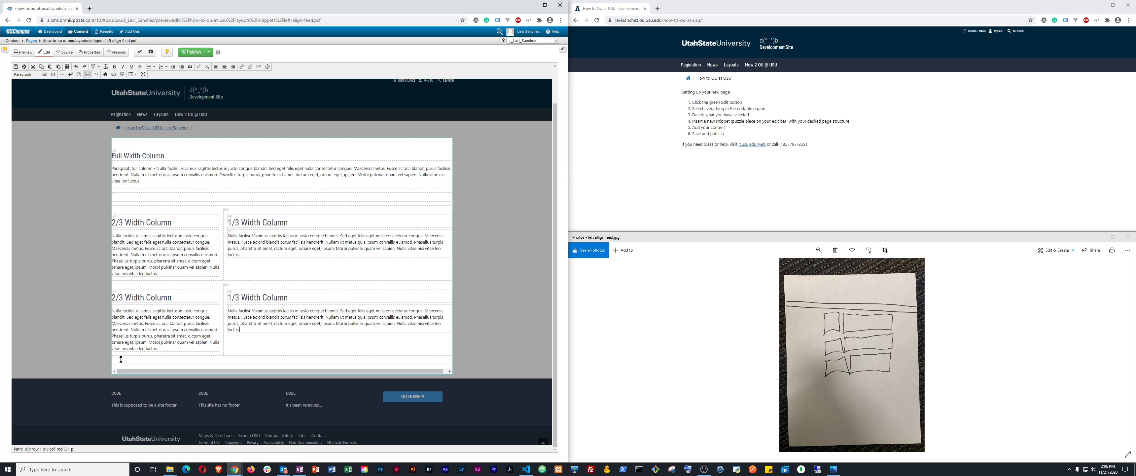
click(208, 353)
Insert another 2/3 + 1/3 row and delete the empty line between column rows
click(105, 74)
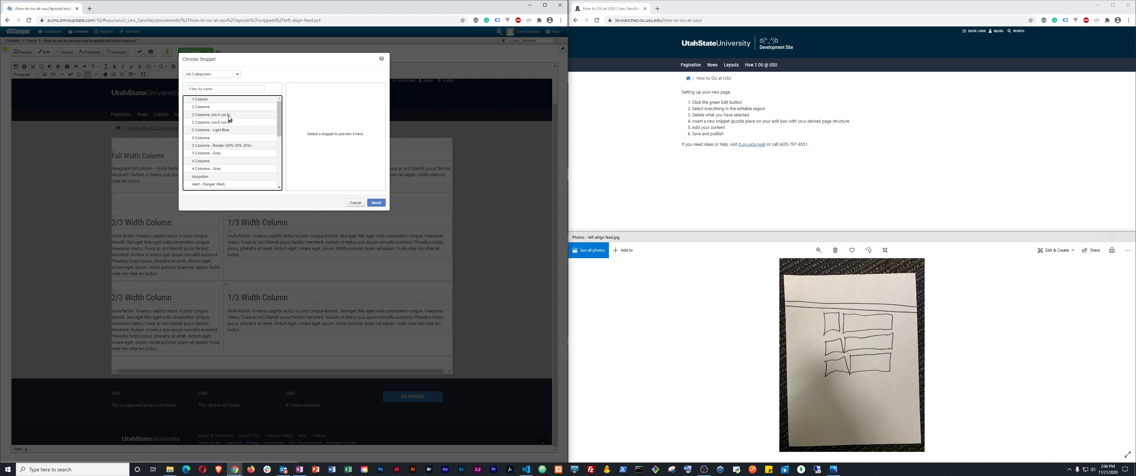
click(228, 116)
click(377, 202)
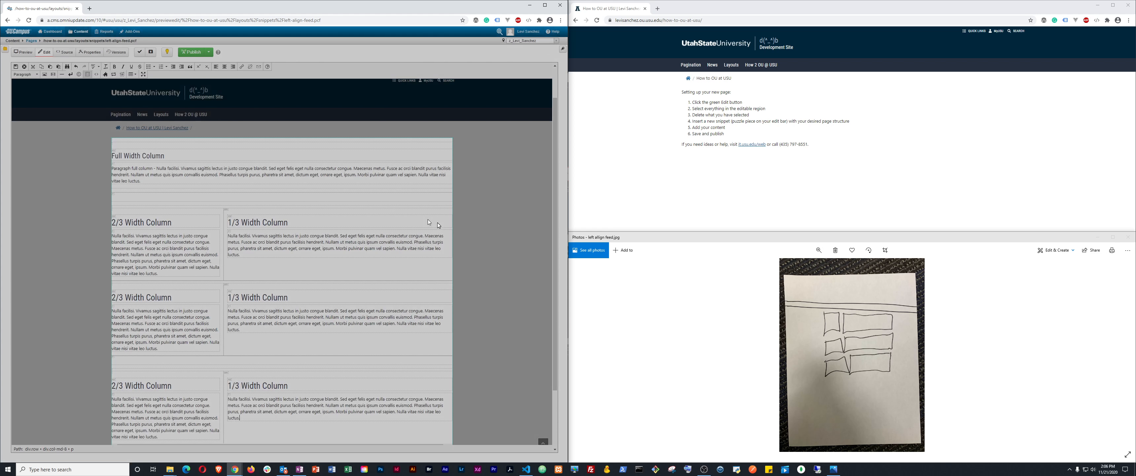
scroll(279, 269, down, 3)
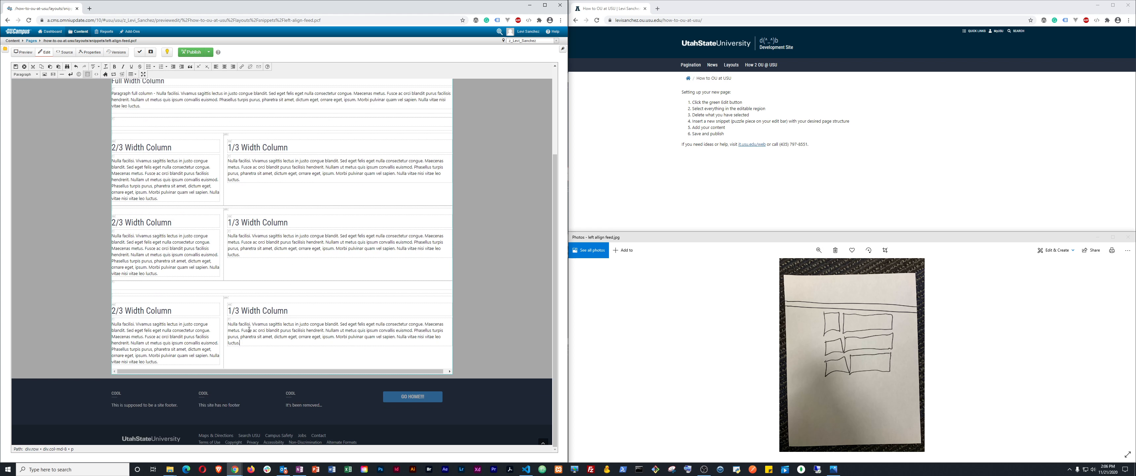
click(130, 287)
key(BackSpace)
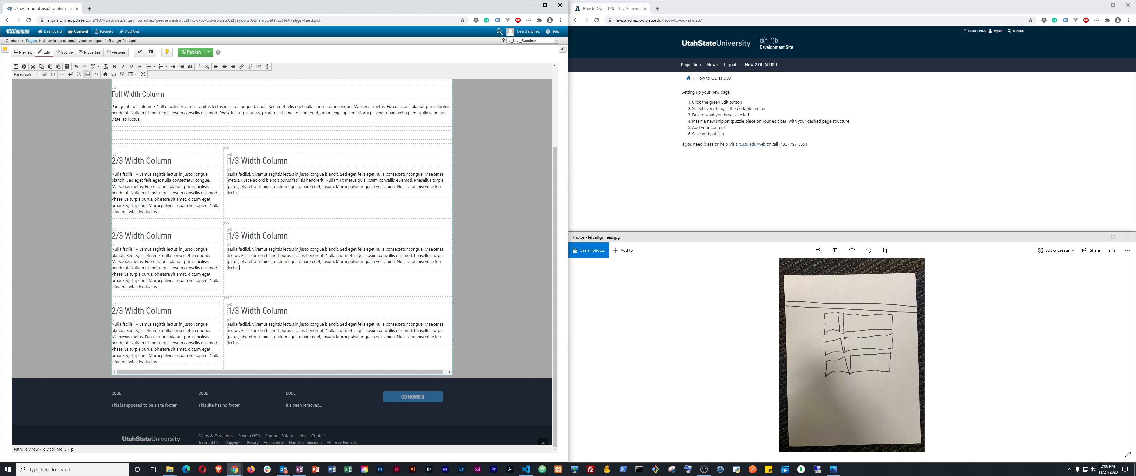
scroll(165, 208, up, 4)
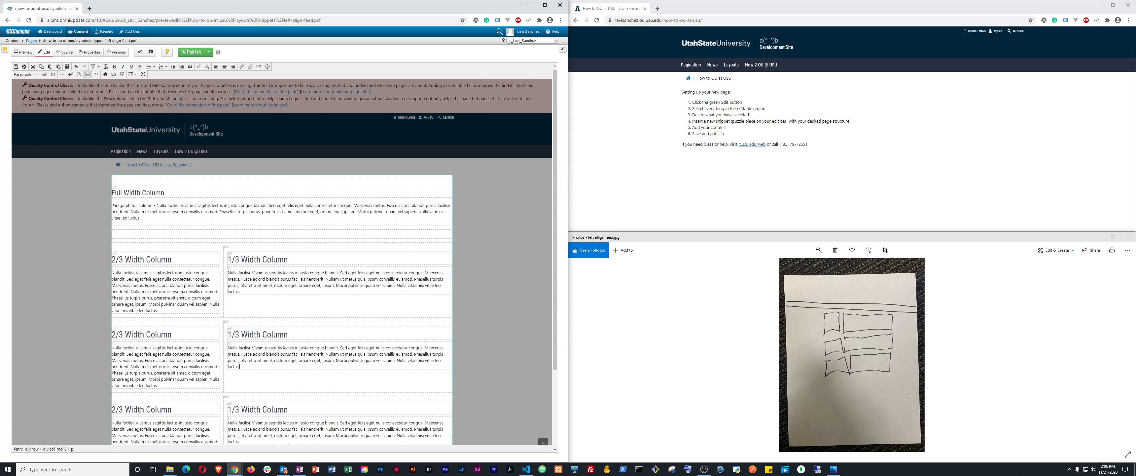
Replace the Full Width Column heading text with 'Turtle Club'
drag(115, 194, 162, 195)
key(BackSpace)
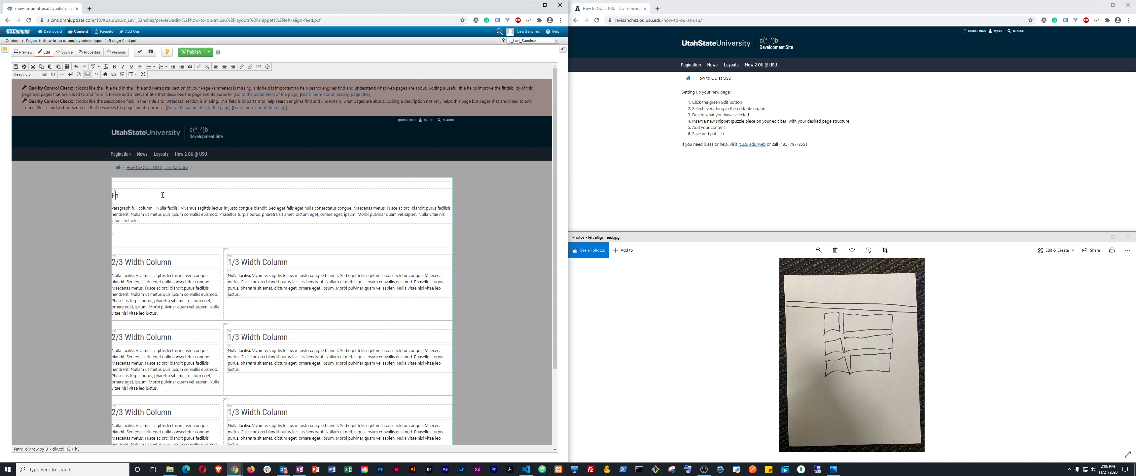
text(Turtle Club)
key(Delete)
key(ctrl+shift+Left)
key(Left)
key(ctrl+shift+Left)
key(Left)
key(Right)
key(BackSpace)
Delete the placeholder paragraph below and format Turtle Club as Heading 1
triple_click(147, 214)
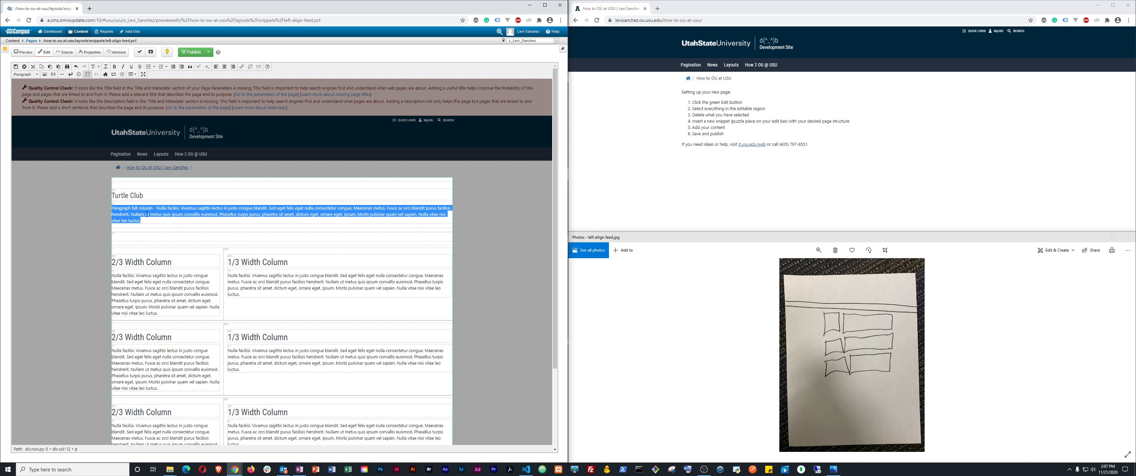
key(BackSpace)
key(BackSpace)
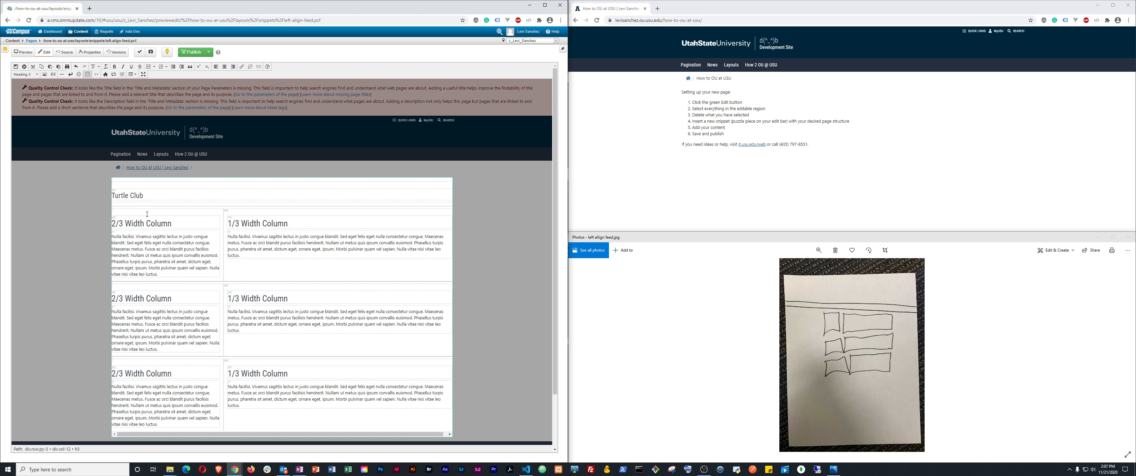
drag(146, 196, 113, 195)
click(27, 74)
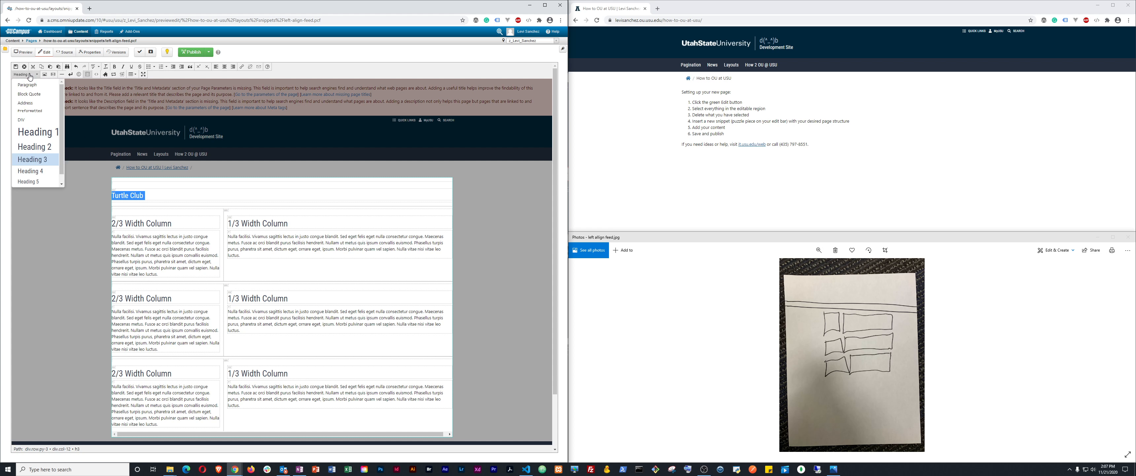
click(26, 132)
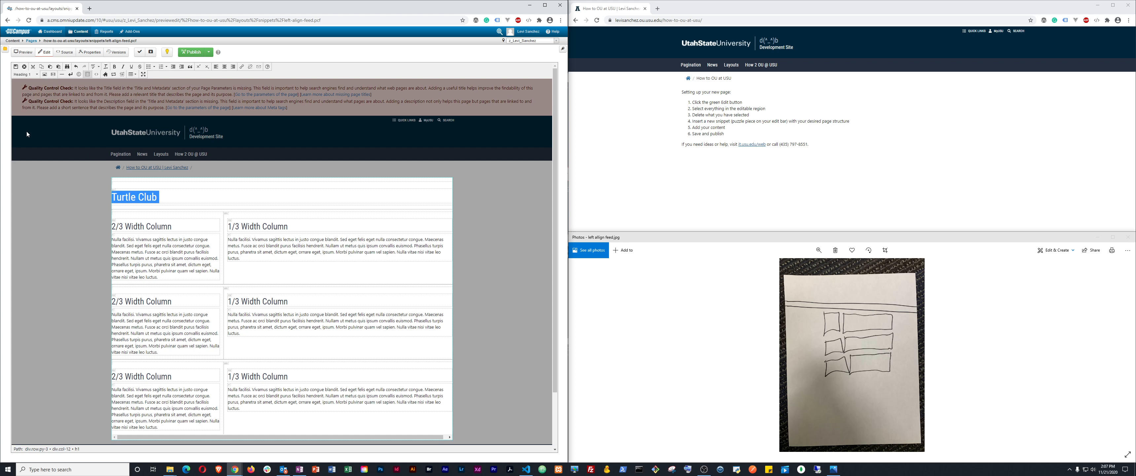
click(165, 244)
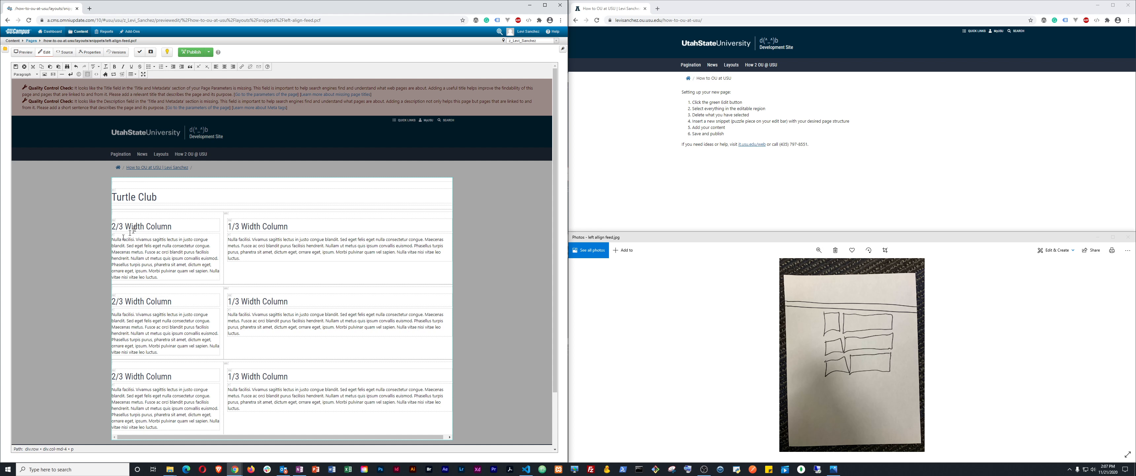
Clear the placeholder text from the first 2/3 Width Column heading
click(174, 226)
key(Return)
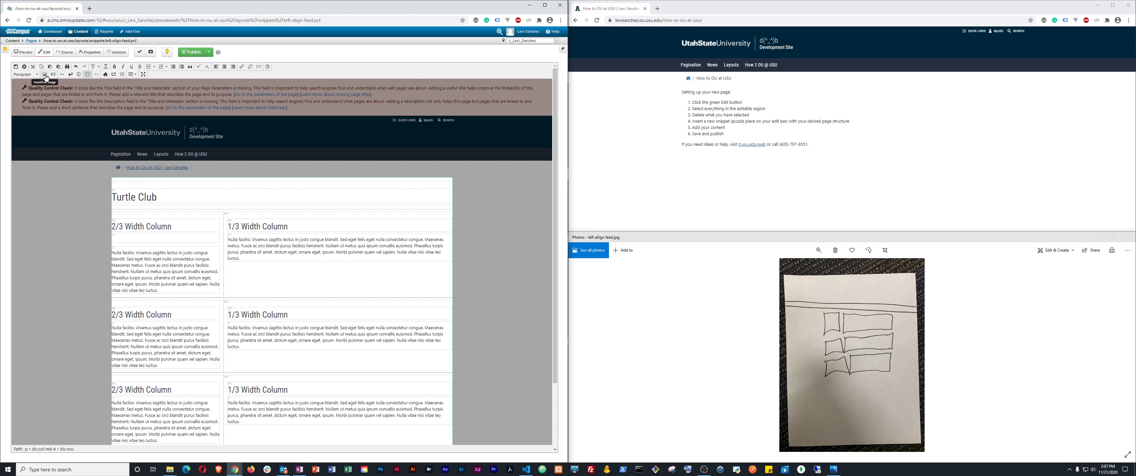
click(174, 226)
key(Delete)
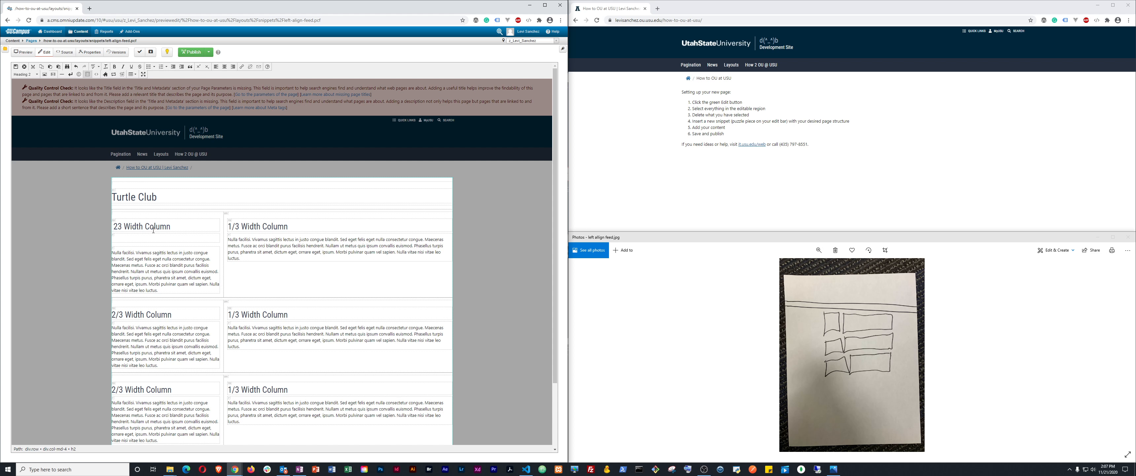
key(shift+Right)
key(shift+Right)
key(shift+Right)
key(shift+Right)
key(shift+Right)
key(shift+Right)
key(shift+Right)
key(shift+Right)
key(shift+Right)
key(BackSpace)
key(Delete)
key(Delete)
key(Delete)
key(Delete)
key(Delete)
key(Delete)
key(BackSpace)
Insert the turtle image aleksandar-langer-unsplash-web.jpg there with a descriptive alt text
click(45, 74)
click(335, 222)
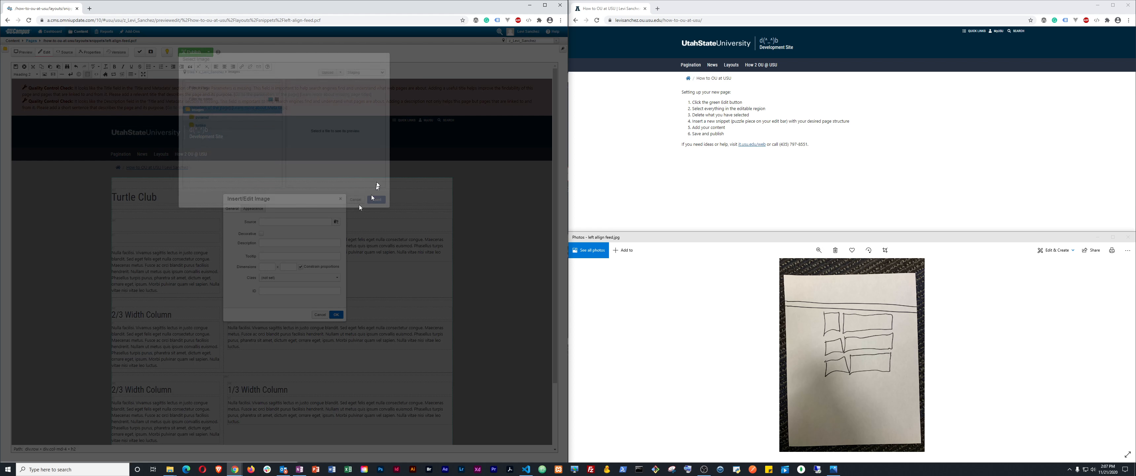
click(213, 118)
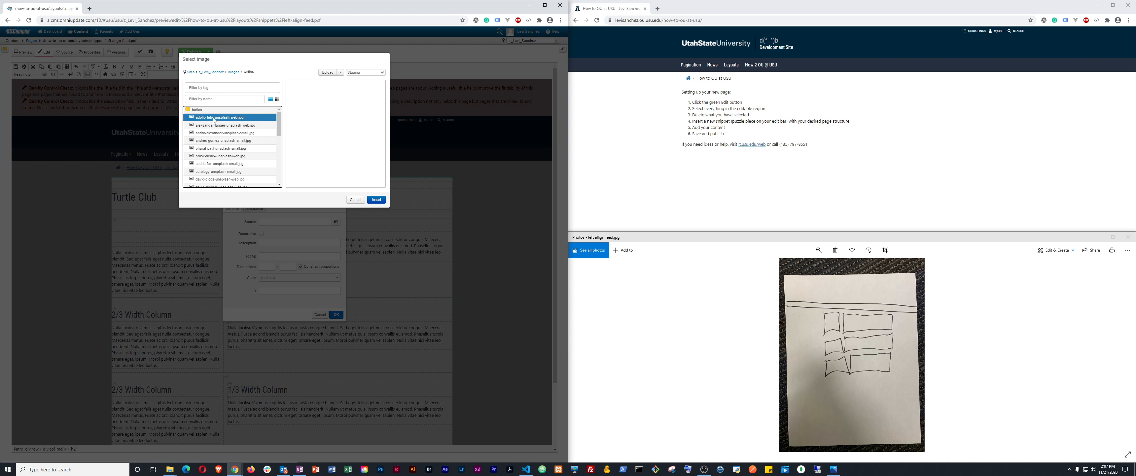
click(204, 125)
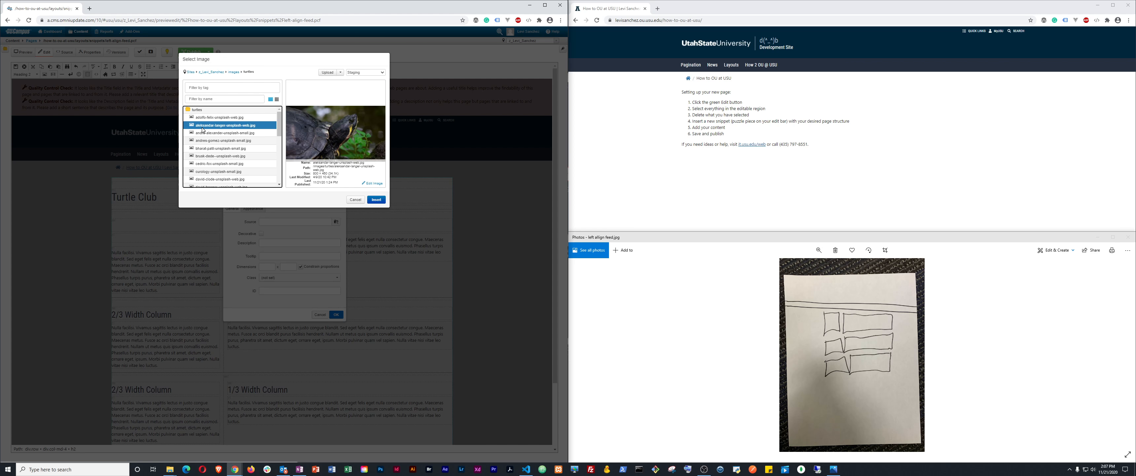
click(203, 133)
click(206, 140)
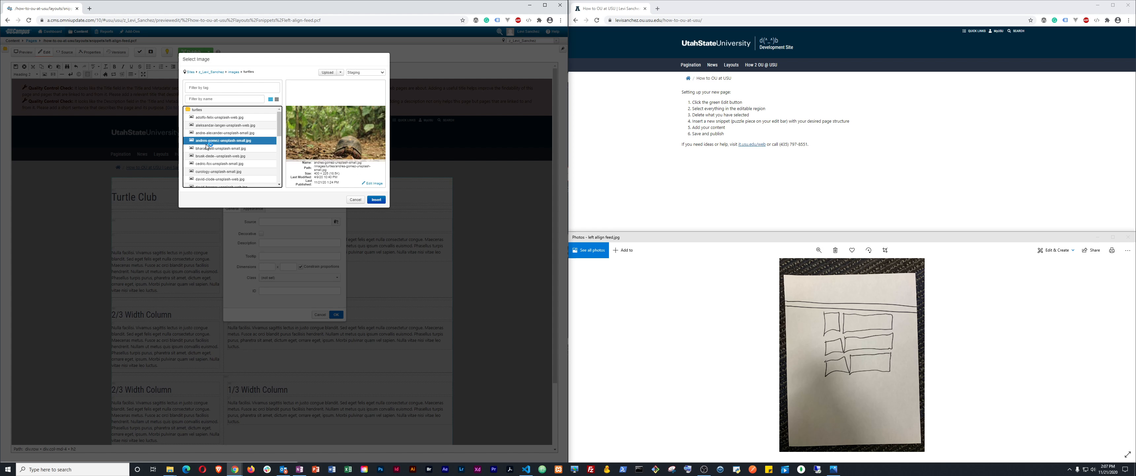
click(212, 126)
click(377, 199)
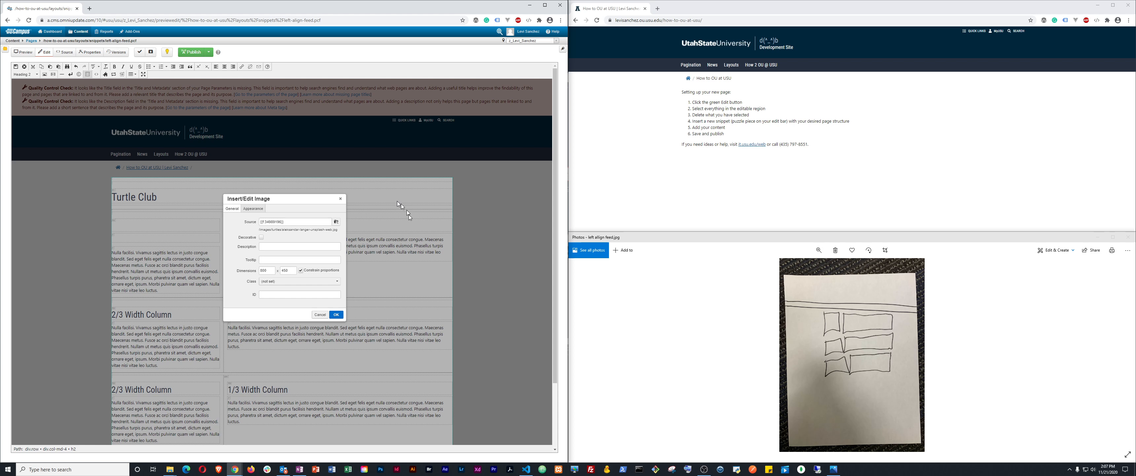
click(265, 246)
click(336, 314)
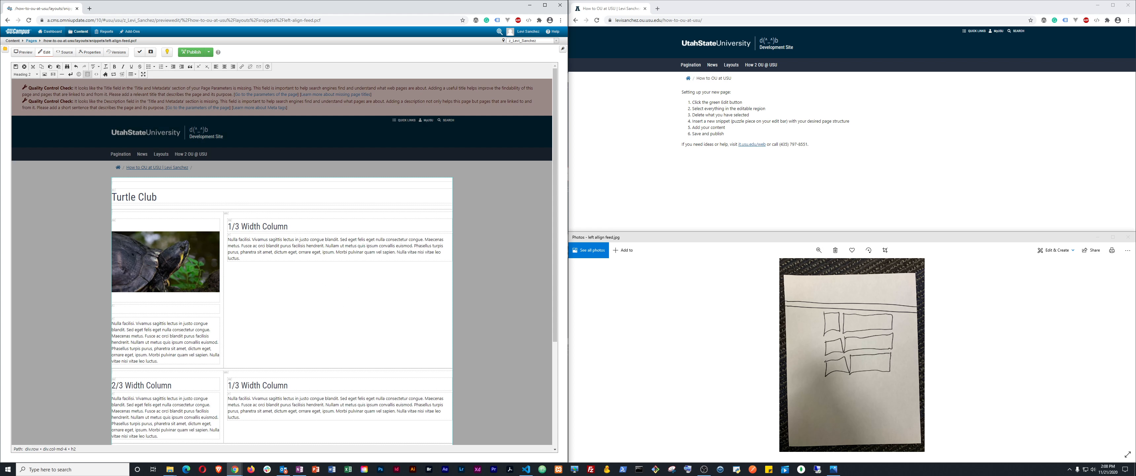
Set the turtle image's block format to a plain paragraph
click(122, 234)
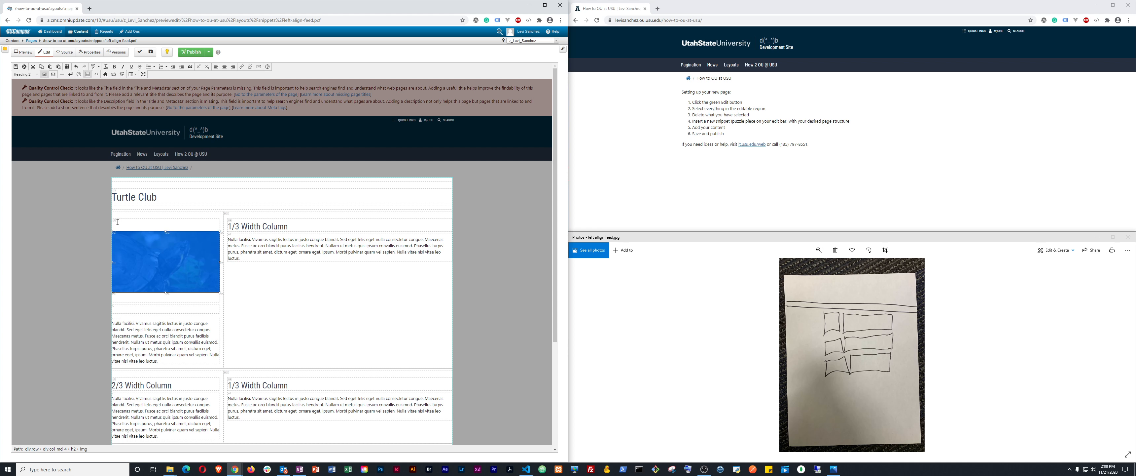
click(26, 74)
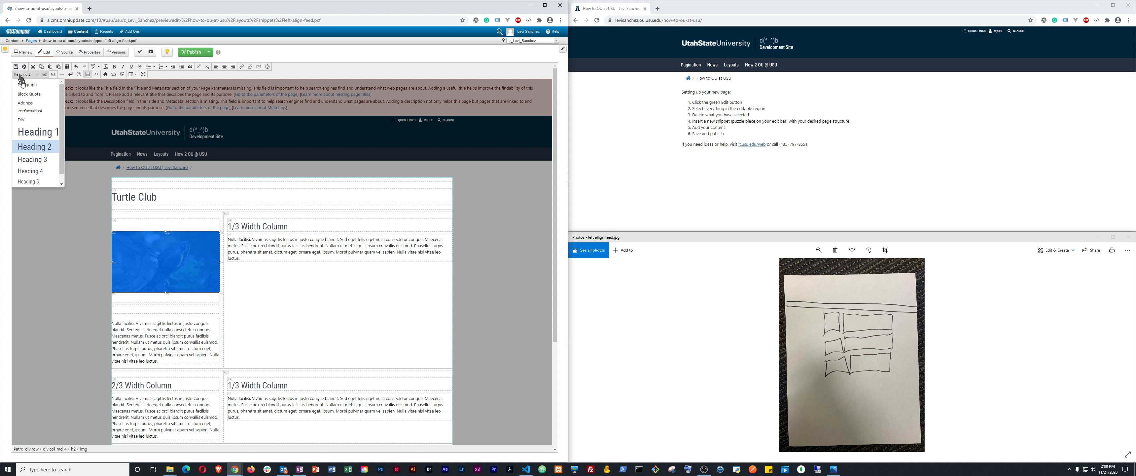
click(32, 120)
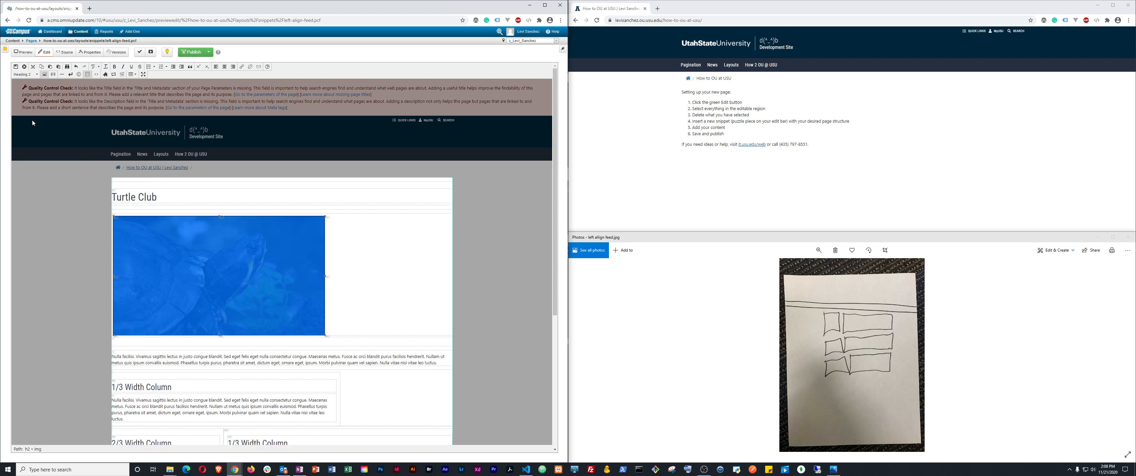
key(ctrl+z)
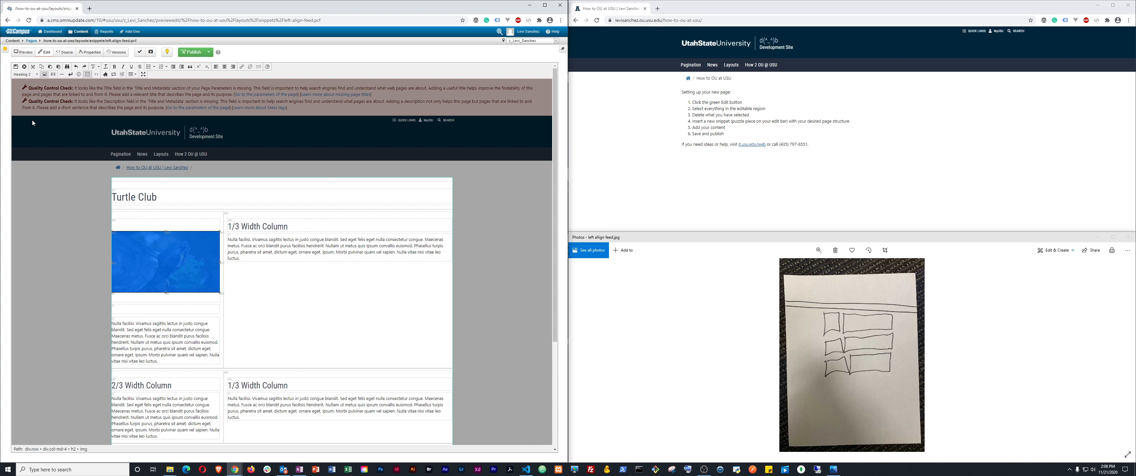
click(27, 76)
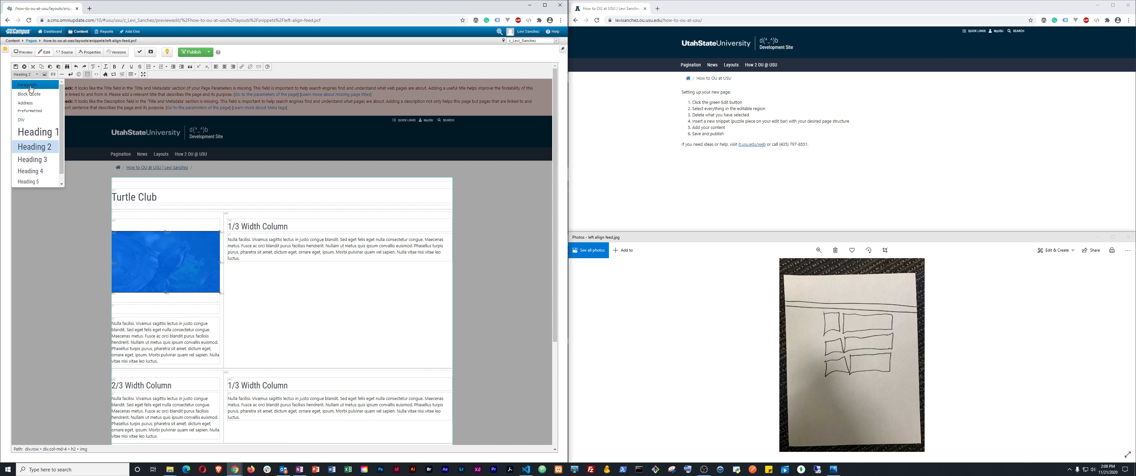
click(29, 84)
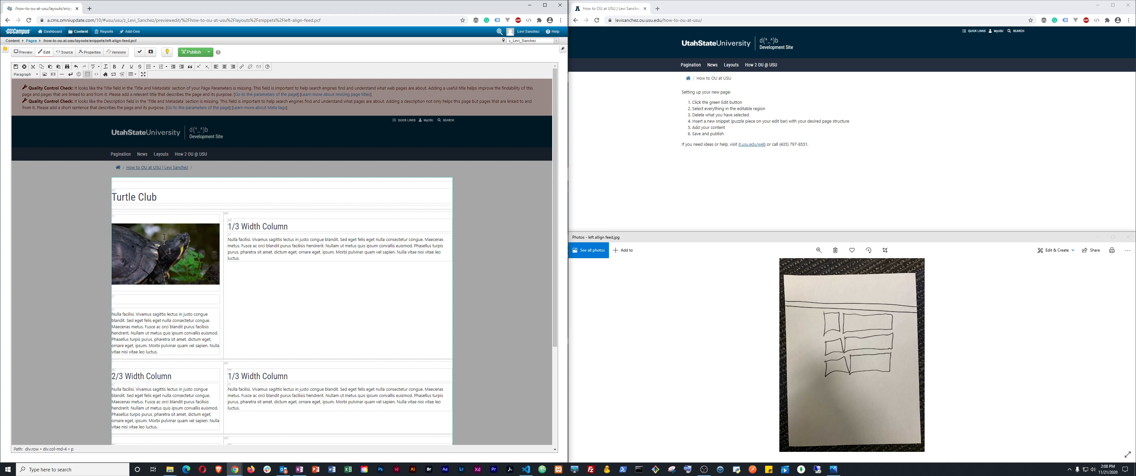
Type 'Yellow' beneath the image and format it as Heading 2
click(128, 299)
text(w)
key(shift+Home)
click(28, 76)
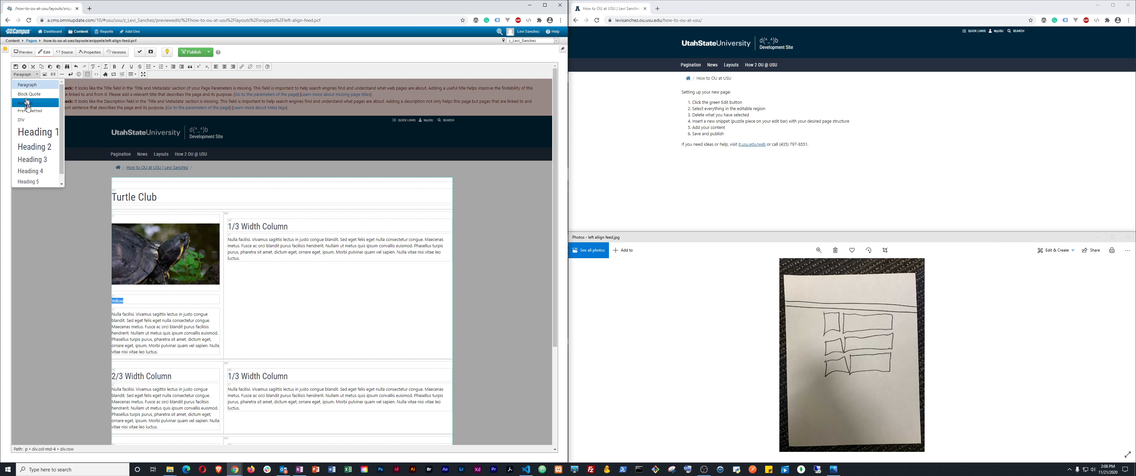
click(37, 148)
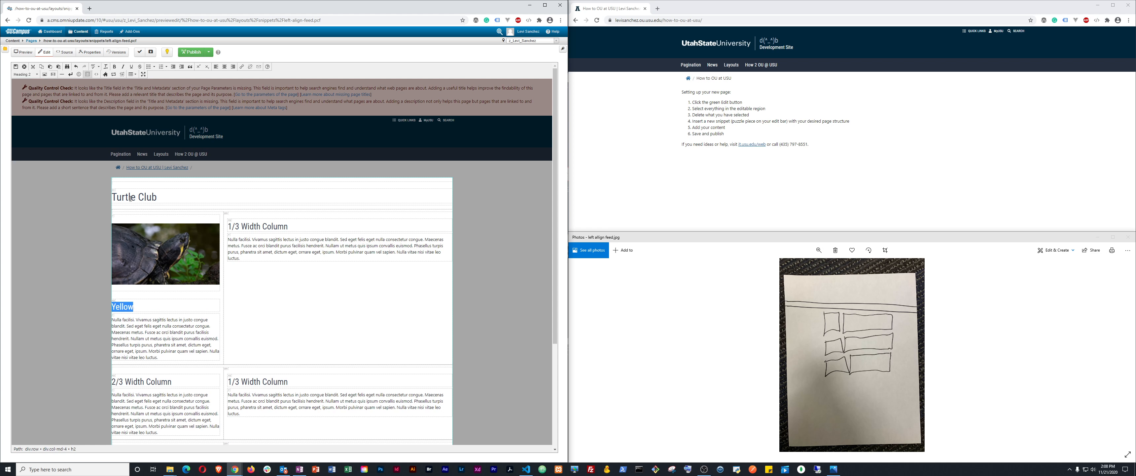
Delete the lorem placeholder paragraph and its empty line under the Yellow heading
click(138, 304)
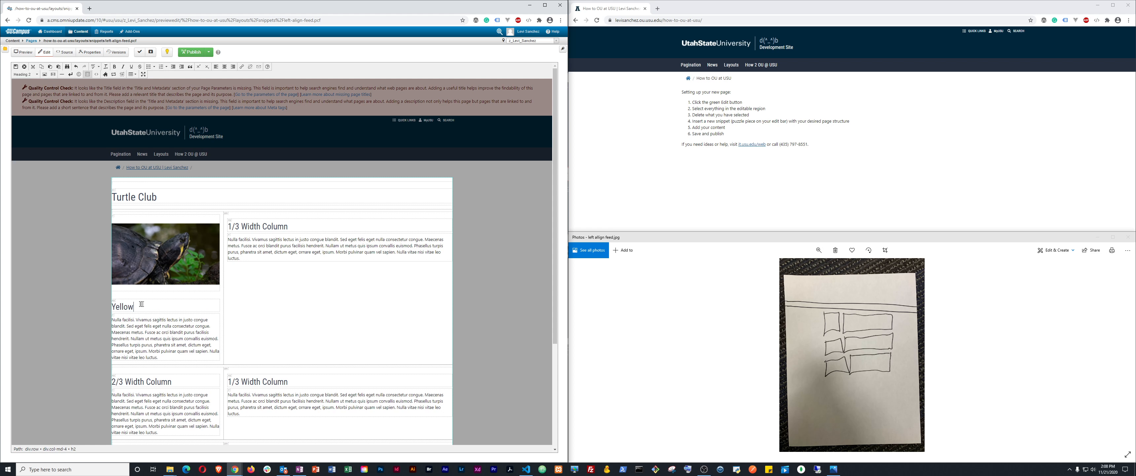
double_click(118, 306)
triple_click(140, 338)
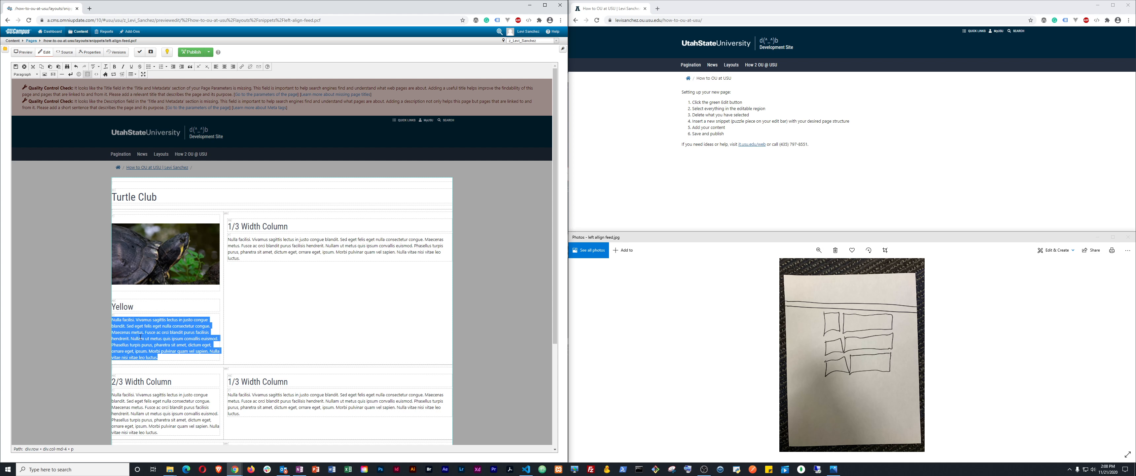
key(BackSpace)
key(ctrl+z)
click(140, 338)
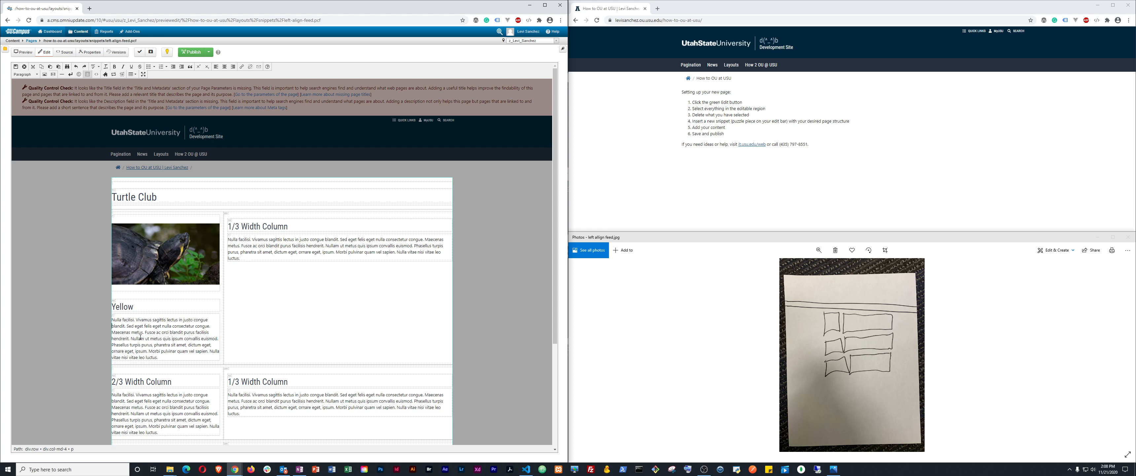
key(shift+Down)
key(shift+Down)
key(shift+Down)
key(shift+Down)
key(BackSpace)
key(shift+Down)
key(shift+Down)
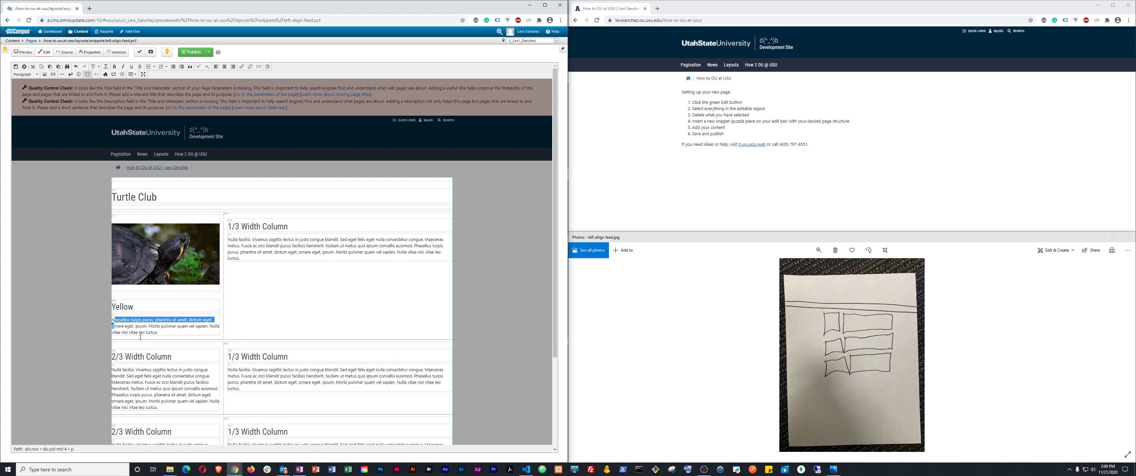
key(ctrl+shift+Right)
key(ctrl+shift+Right)
key(ctrl+shift+Right)
key(ctrl+shift+Right)
key(ctrl+shift+Right)
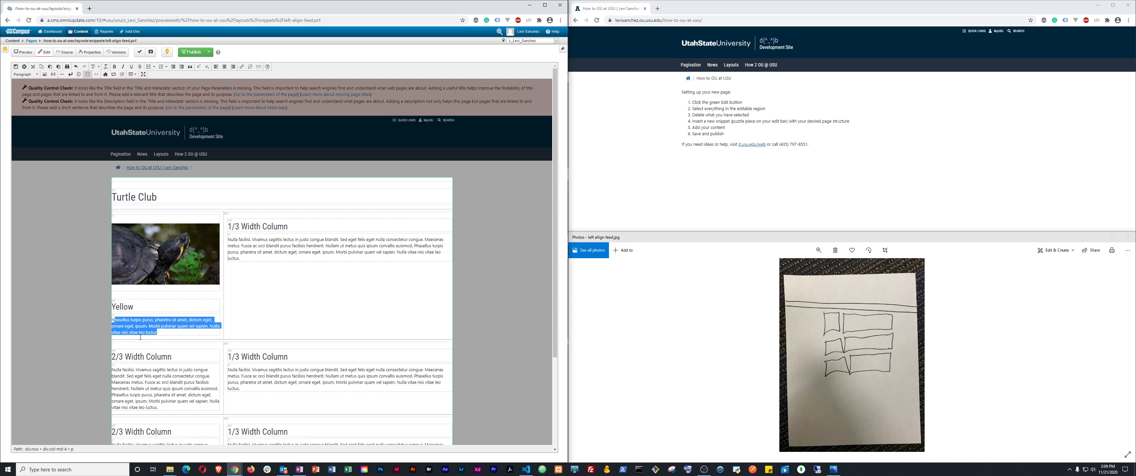
key(BackSpace)
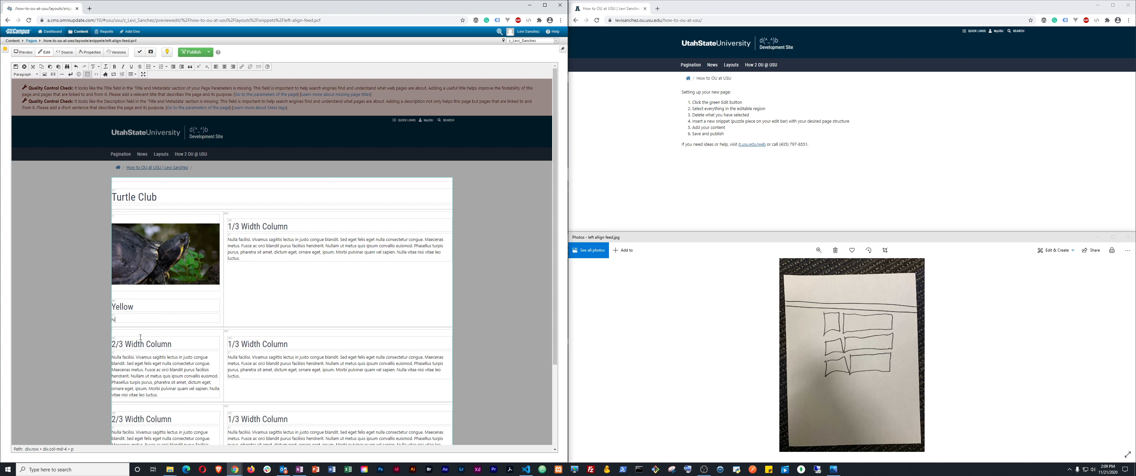
key(BackSpace)
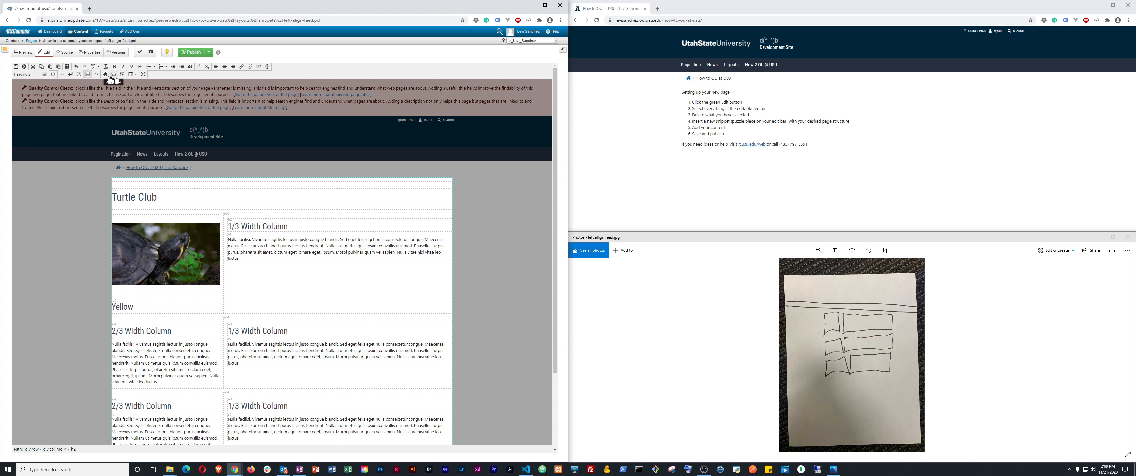
Add class="h4 font-weight-bold" to the Yellow h2 tag in the HTML source
click(96, 74)
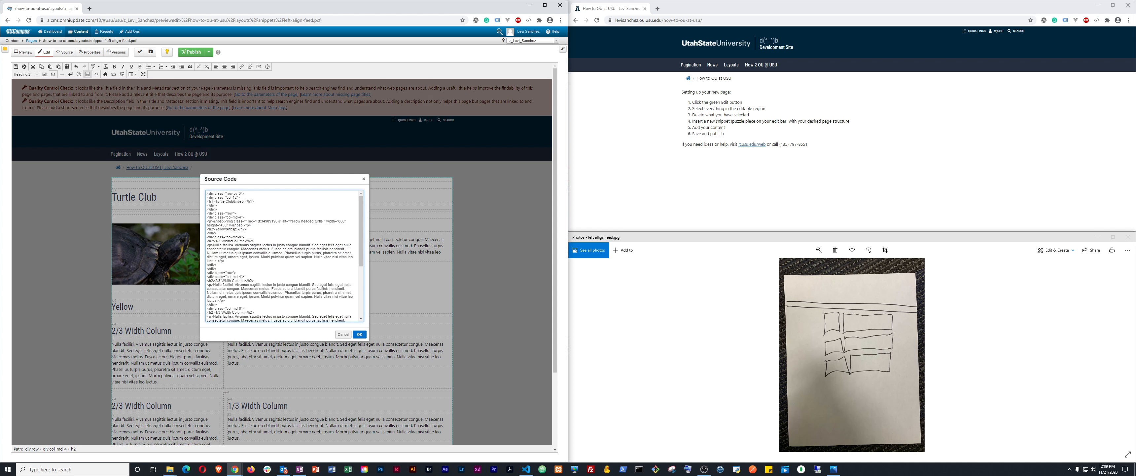
double_click(225, 229)
key(Left)
text(class="")
key(ctrl+shift+Left)
key(Left)
text(h)
text(4 font-weight-bold)
click(361, 336)
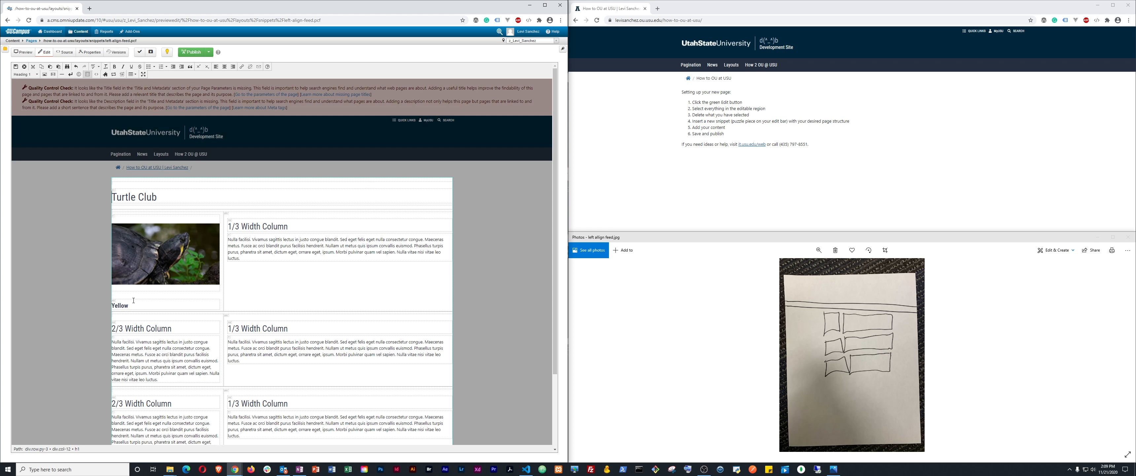
Check the heading formats of the Yellow heading and the Turtle Club title
double_click(120, 305)
click(183, 306)
double_click(123, 197)
double_click(118, 305)
Delete the '1/3 Width Column' heading text, merge the lorem paragraph into its line, and select it
click(234, 226)
key(ctrl+shift+Right)
key(ctrl+shift+Right)
key(ctrl+shift+Right)
key(ctrl+shift+Right)
key(BackSpace)
key(Delete)
triple_click(234, 226)
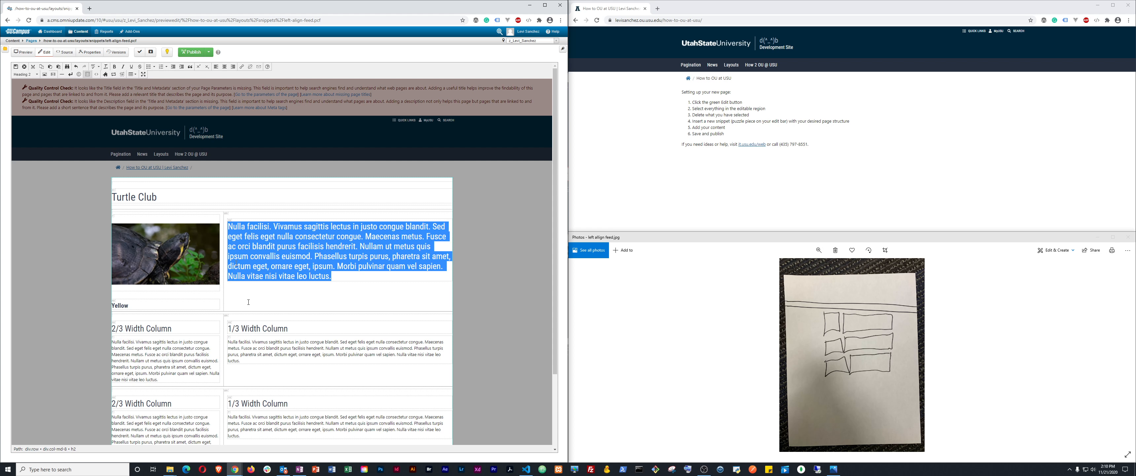
Set the right column text back to Paragraph format, undoing an accidental text replacement
click(31, 74)
click(31, 85)
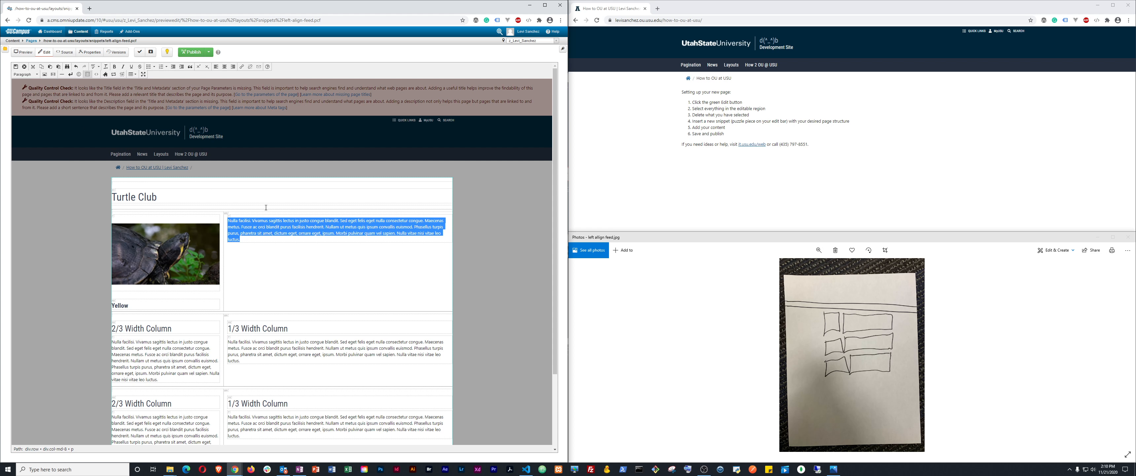
text(No)
key(ctrl+z)
Replace the lorem text with 'Yellow was never a teanage mutinan'
key(Right)
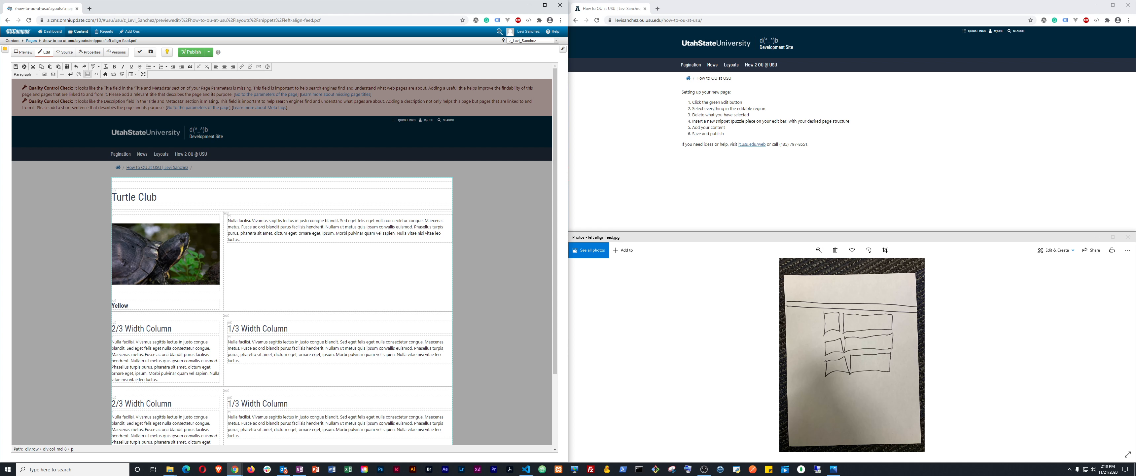
key(shift+Down)
key(shift+Down)
key(shift+Down)
key(shift+Down)
key(shift+Up)
key(BackSpace)
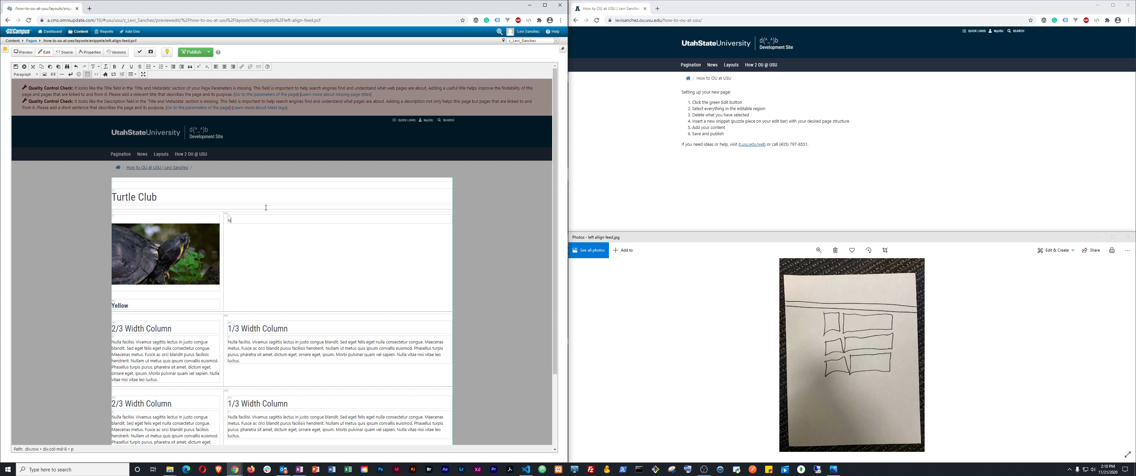
text(Yellow was)
text( never)
text( a teana)
text(ge mut)
text(inan)
Add 'never that edgy.' to Yellow's description and search Google for 'mutinan' to check spelling
key(BackSpace)
key(BackSpace)
text(enver never that edgy.)
key(ctrl+shift+Left)
key(ctrl+shift+Left)
key(ctrl+shift+Left)
key(ctrl+shift+Left)
key(ctrl+shift+Left)
key(ctrl+shift+Left)
key(ctrl+shift+Left)
key(ctrl+shift+Left)
key(Left)
key(ctrl+shift+Right)
key(ctrl+c)
key(ctrl+t)
key(ctrl+v)
key(Return)
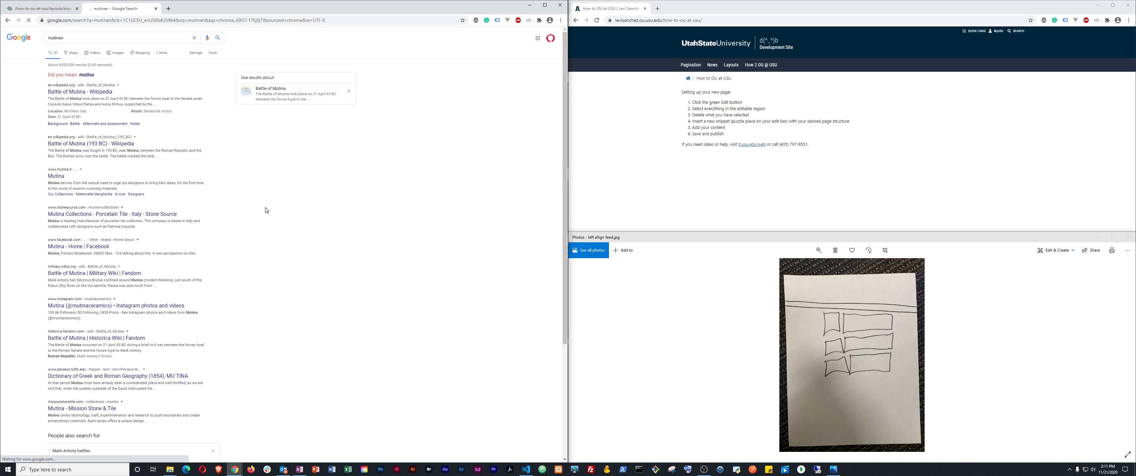
Search the suggested 'teenage mu…' query to confirm spelling, then return to the OU Campus editor
double_click(57, 38)
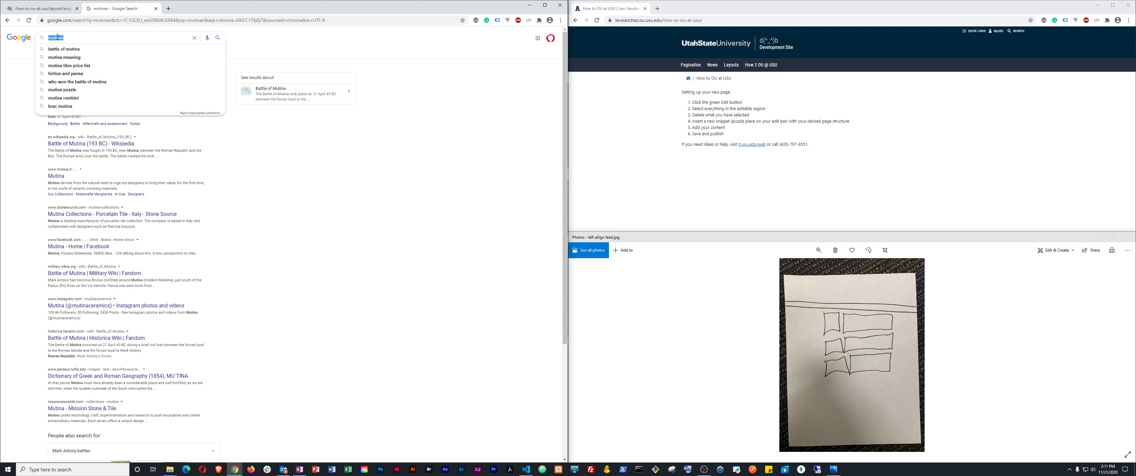
text(mutin)
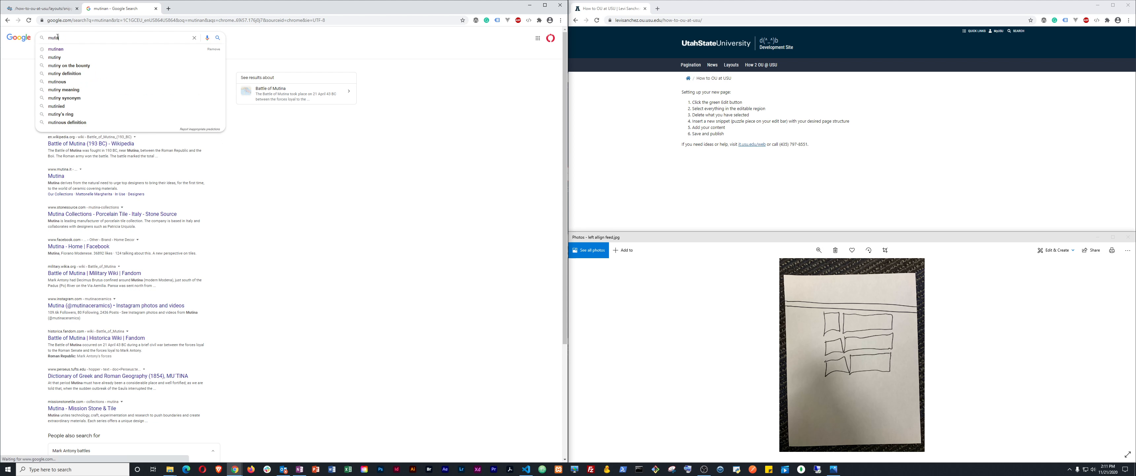
key(ctrl+a)
text(teenage)
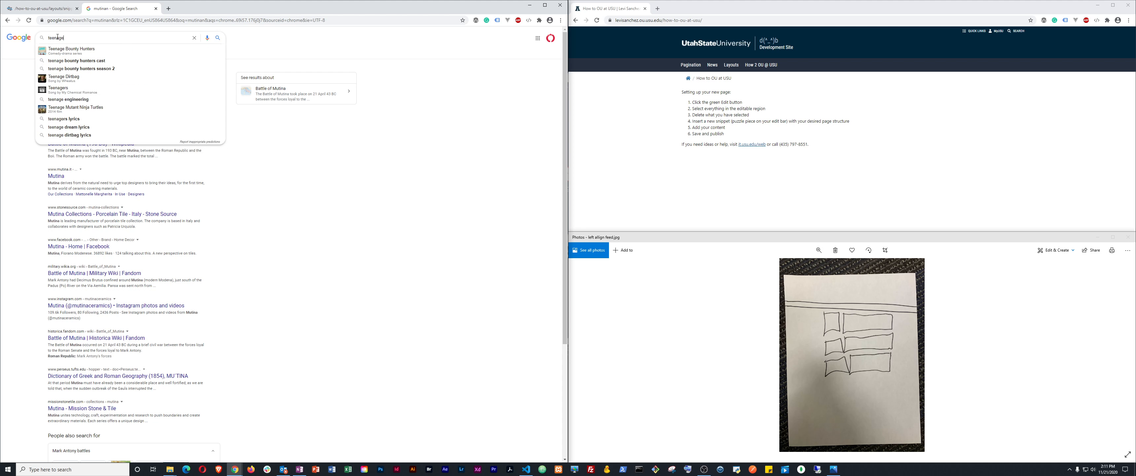
text( mu)
key(Down)
key(Return)
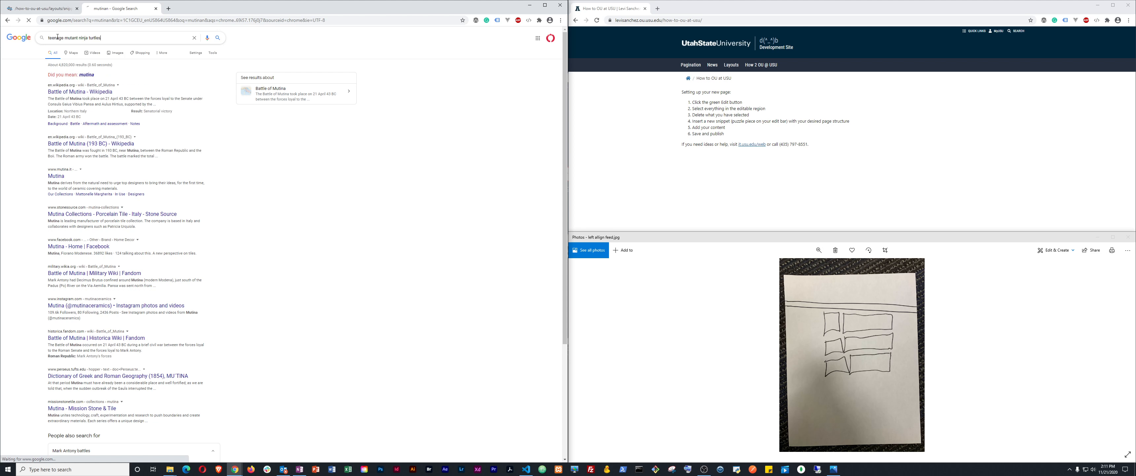
triple_click(57, 37)
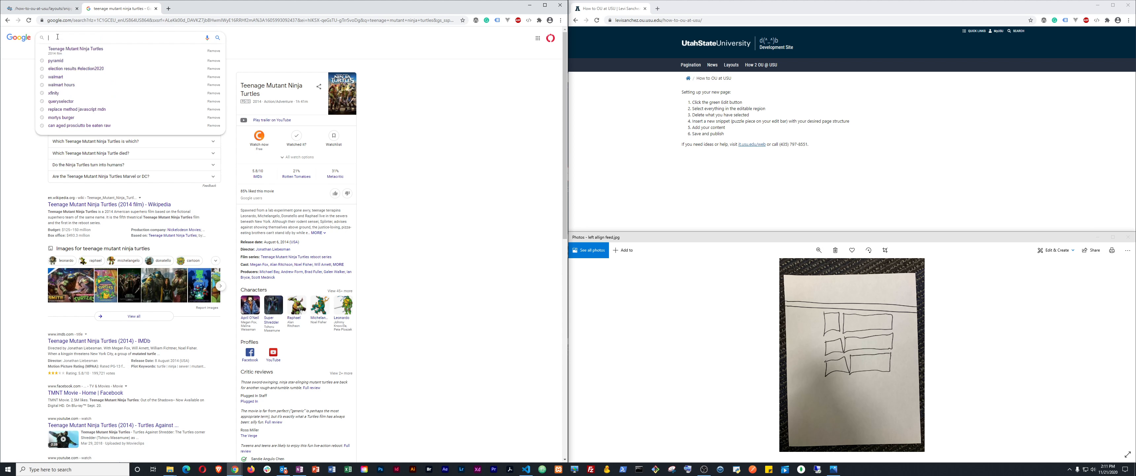
key(ctrl+shift+Tab)
click(274, 220)
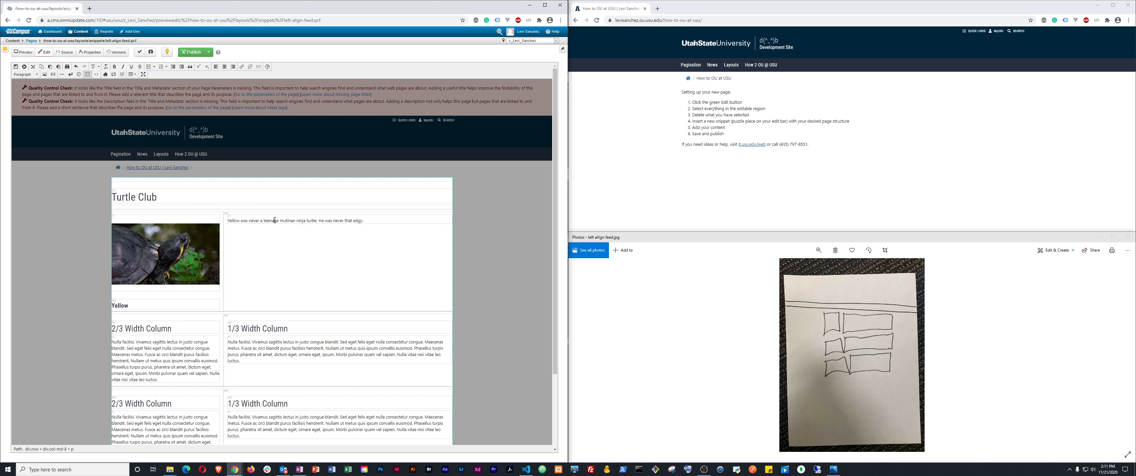
Replace Yellow's misspelled phrase with the correctly spelled 'teenage mutant ninja turtles'
key(ctrl+shift+Left)
key(Left)
key(ctrl+shift+Right)
key(ctrl+shift+b)
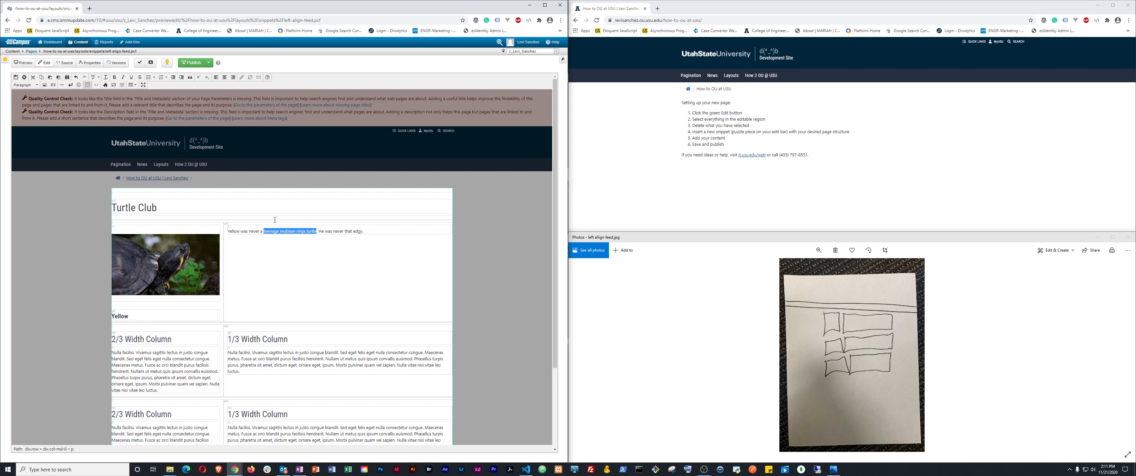
key(ctrl+shift+b)
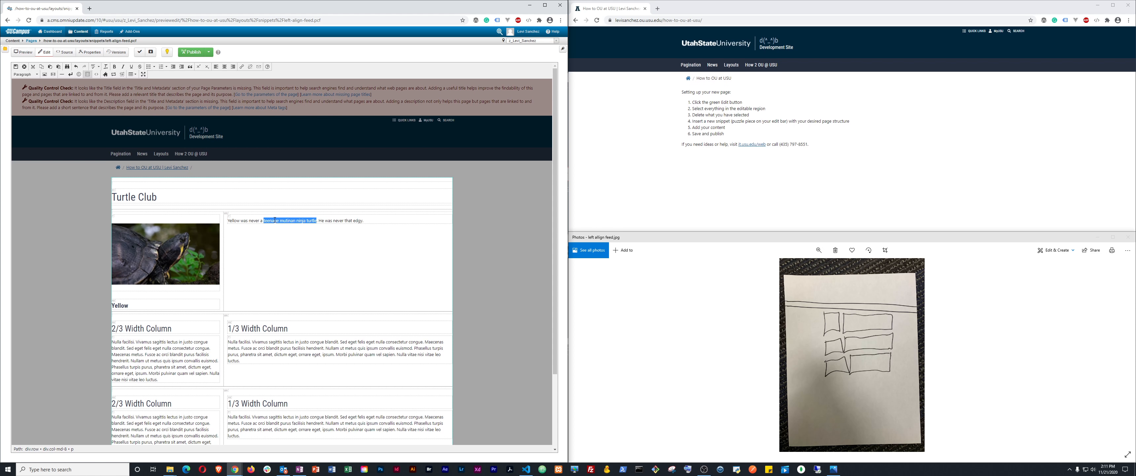
key(ctrl+v)
Trim 'Width Column' from the second row's 2/3 heading and add a new line below it
scroll(248, 251, down, 2)
scroll(199, 238, up, 2)
scroll(169, 225, down, 2)
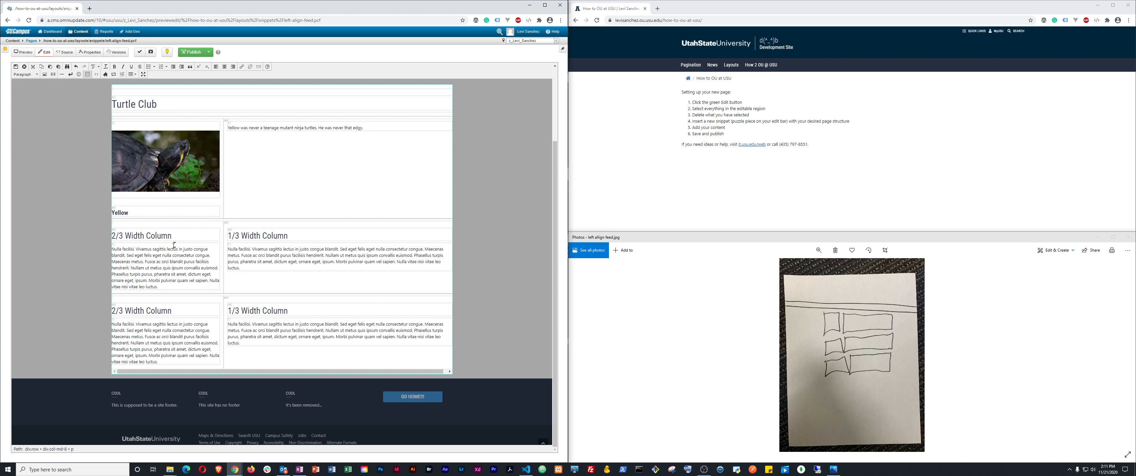
double_click(138, 235)
key(Left)
key(ctrl+shift+Right)
key(Delete)
key(Delete)
key(ctrl+shift+Right)
key(Delete)
key(Return)
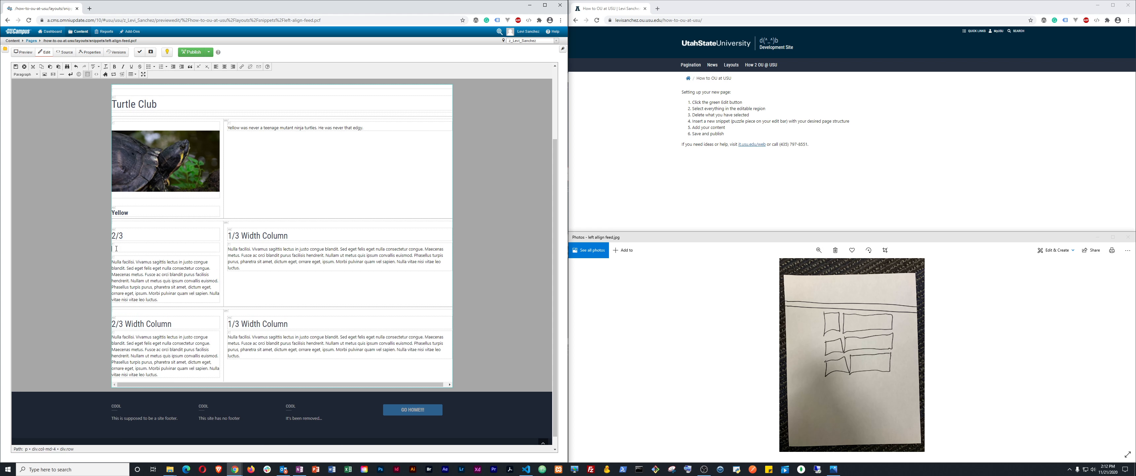
Delete the placeholder paragraph under the '2/' heading, leaving Leonardo, and start an image insert
click(118, 234)
drag(117, 263, 155, 300)
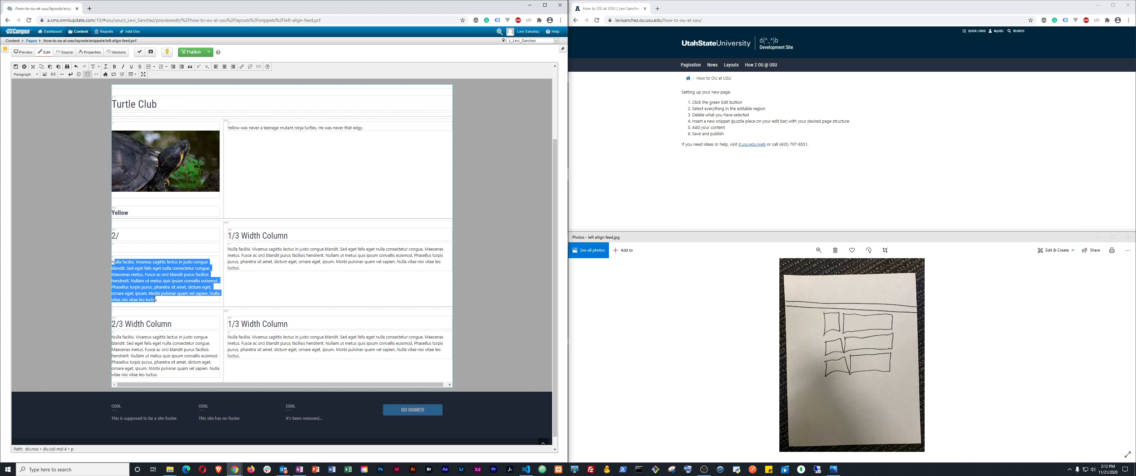
key(BackSpace)
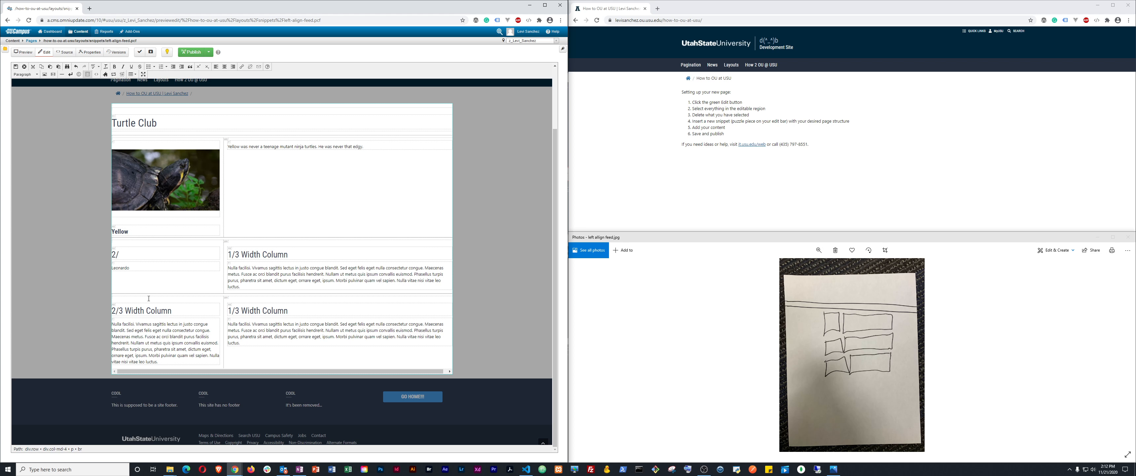
click(135, 253)
click(45, 74)
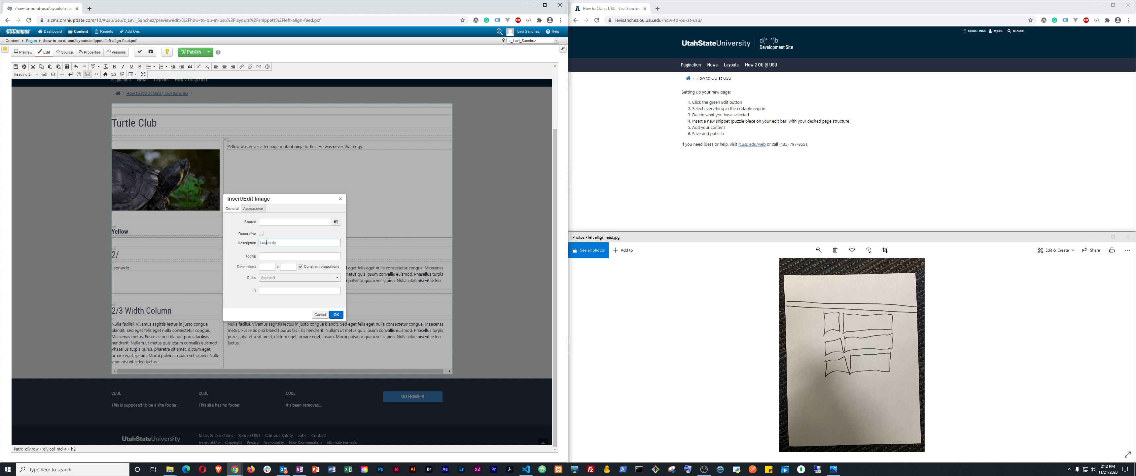
Insert david-clode-unsplash-web.jpg from the turtles folder into the second row's left column
click(336, 222)
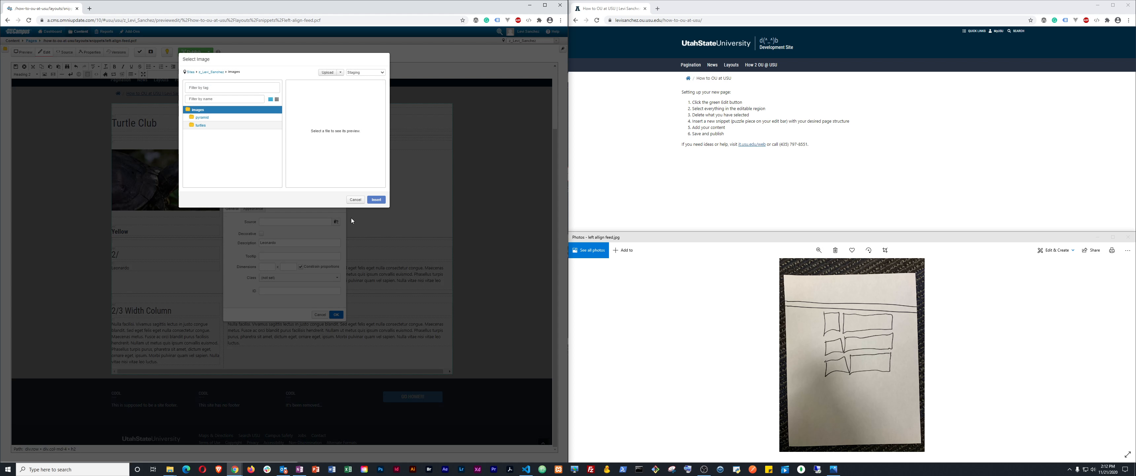
click(200, 125)
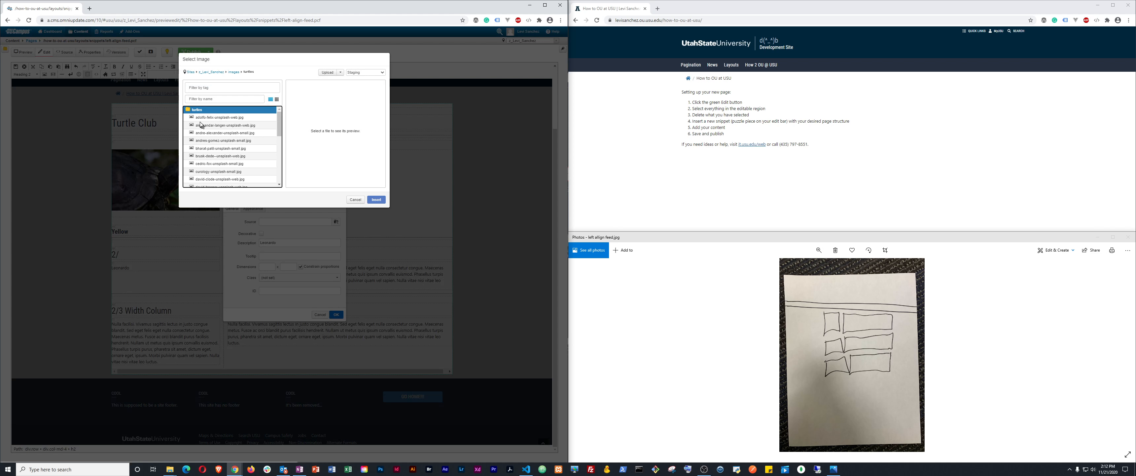
click(211, 179)
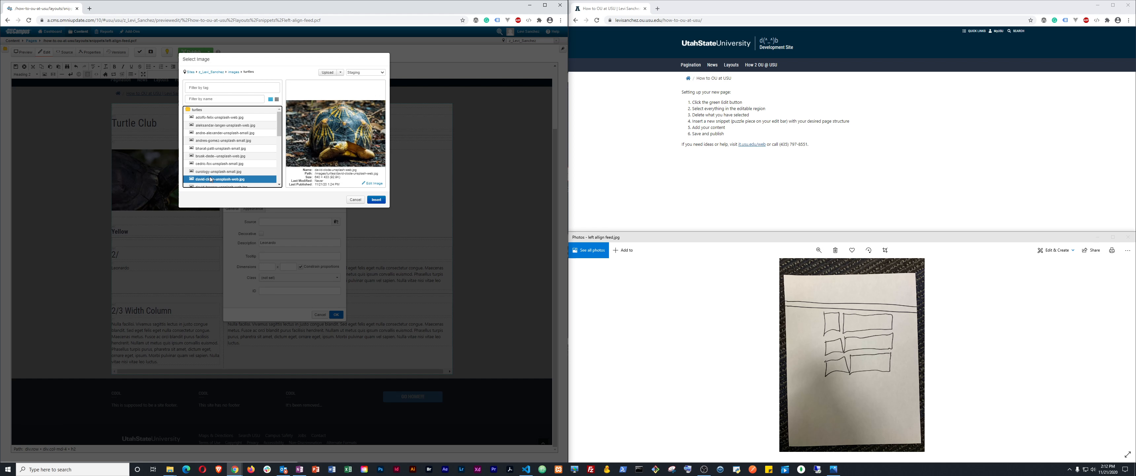
scroll(211, 179, down, 1)
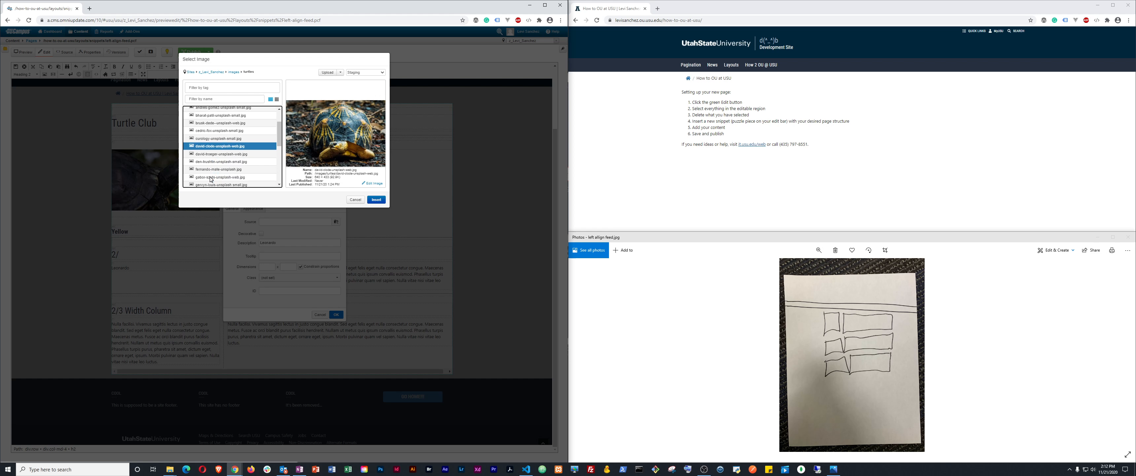
click(375, 200)
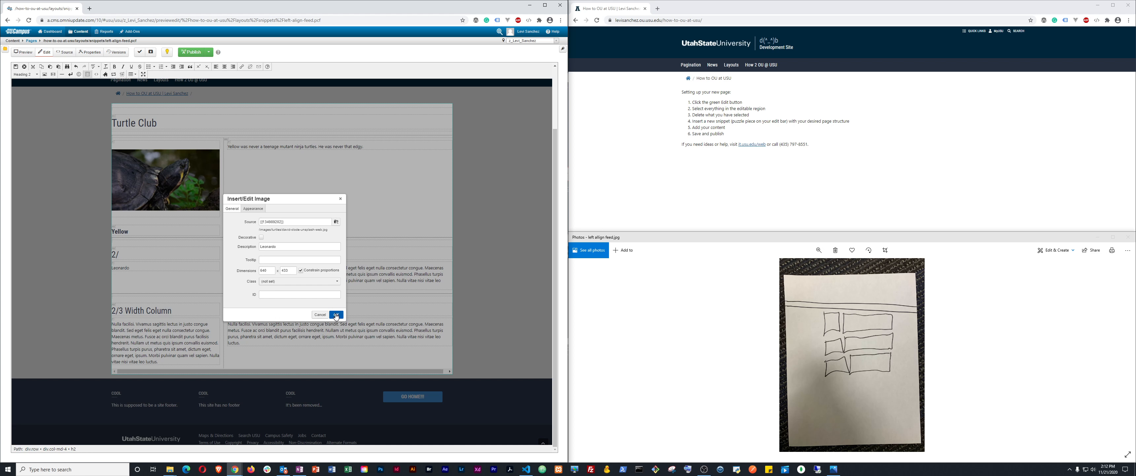
click(336, 314)
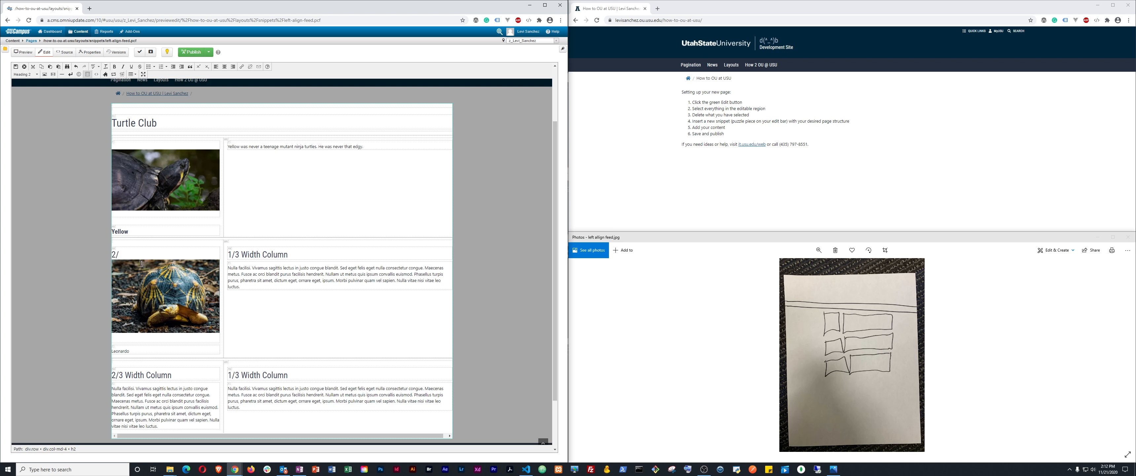
Delete the leftover '2/' heading line so the tortoise photo sits above Leonardo
click(128, 255)
key(BackSpace)
key(BackSpace)
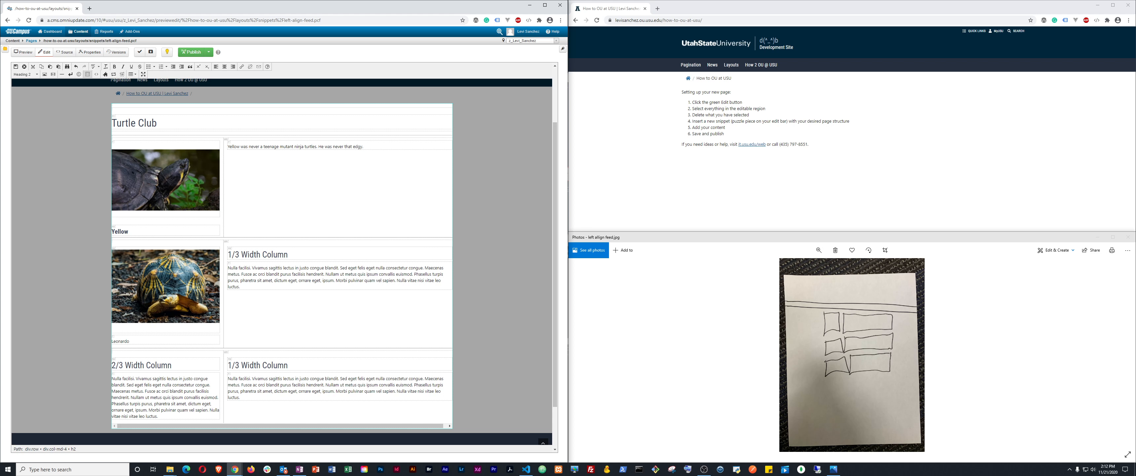
click(137, 263)
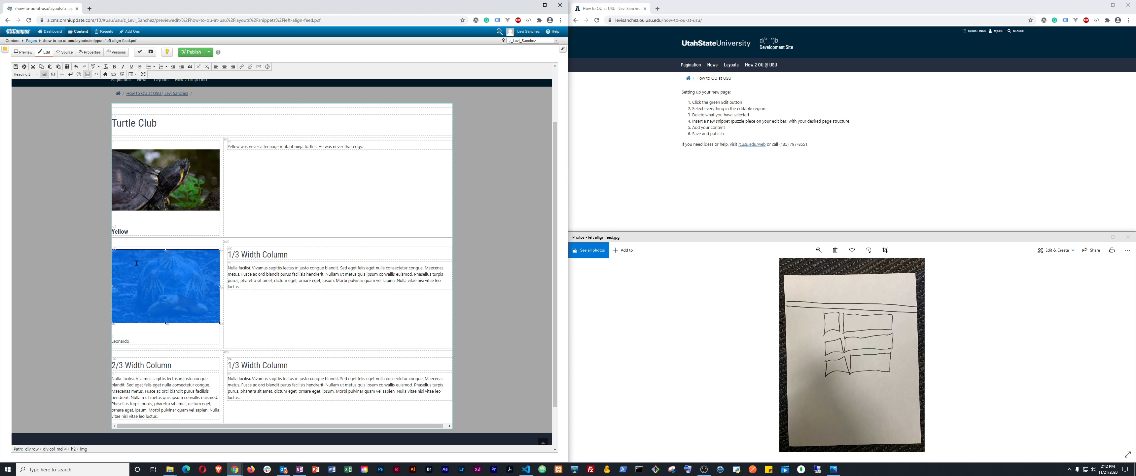
Try Paragraph and DIV formats on the image block, then undo the DIV change
click(25, 74)
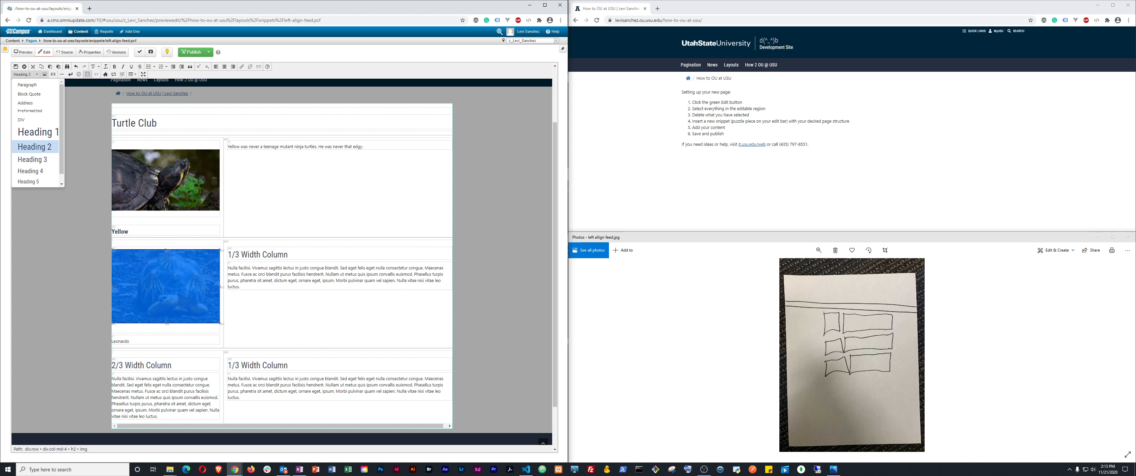
click(34, 86)
click(25, 74)
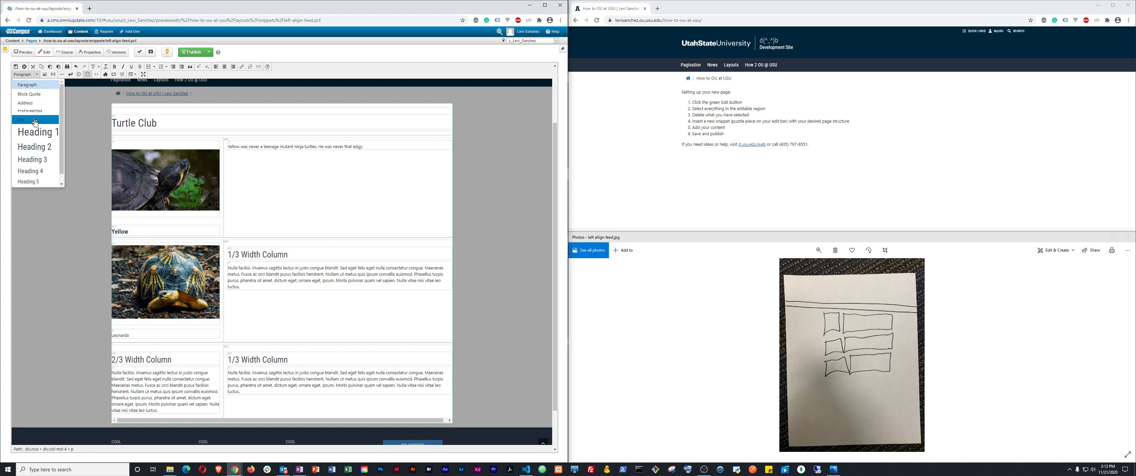
click(35, 120)
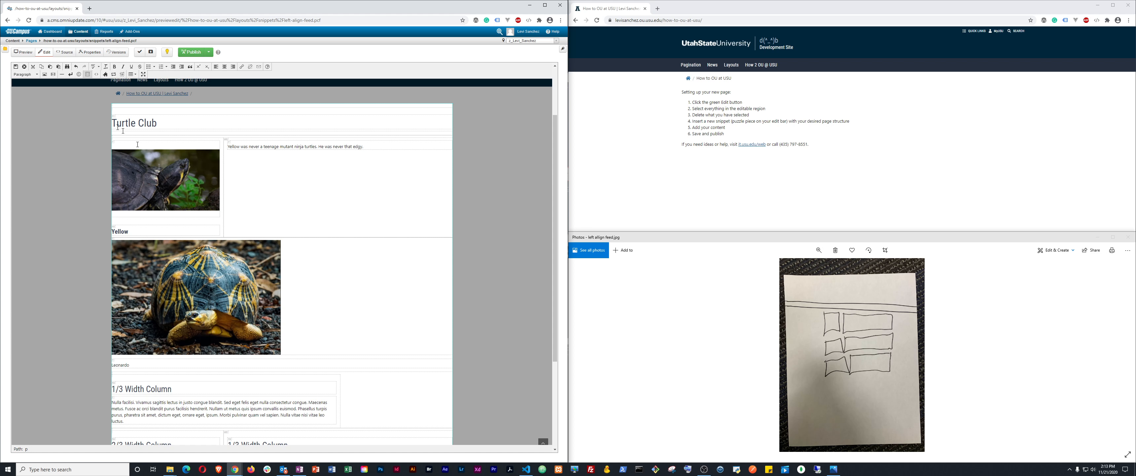
click(76, 66)
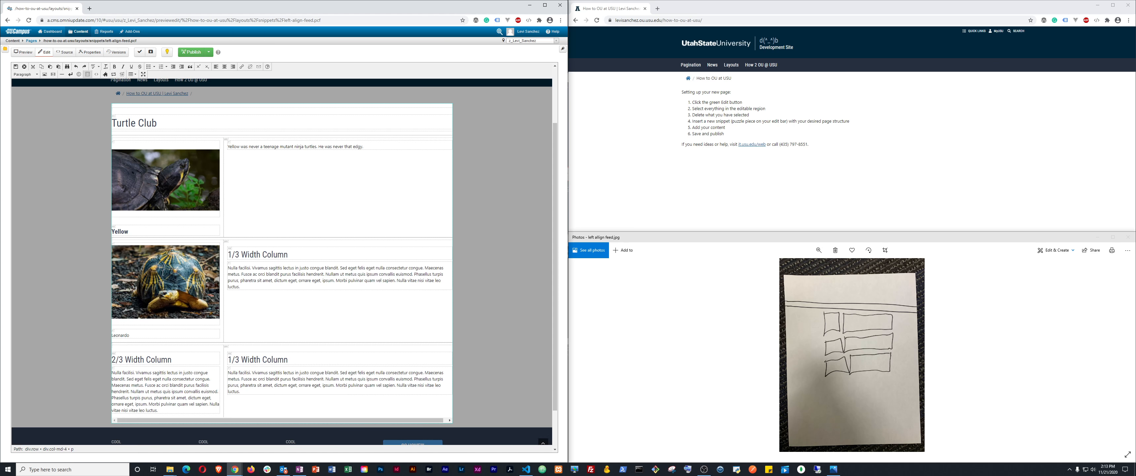
Make the Leonardo caption a Heading 2 and locate its line in the page's HTML source
double_click(123, 335)
click(25, 74)
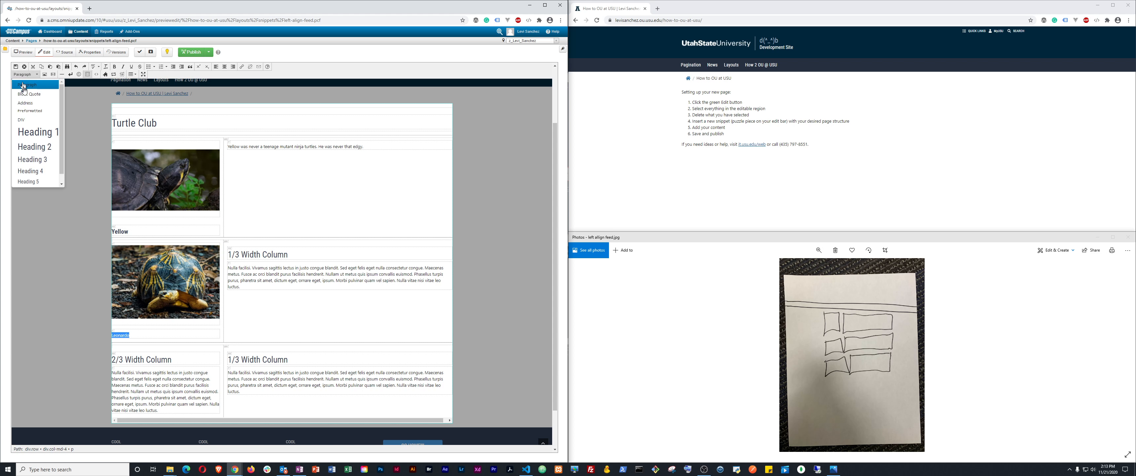
click(37, 152)
click(133, 340)
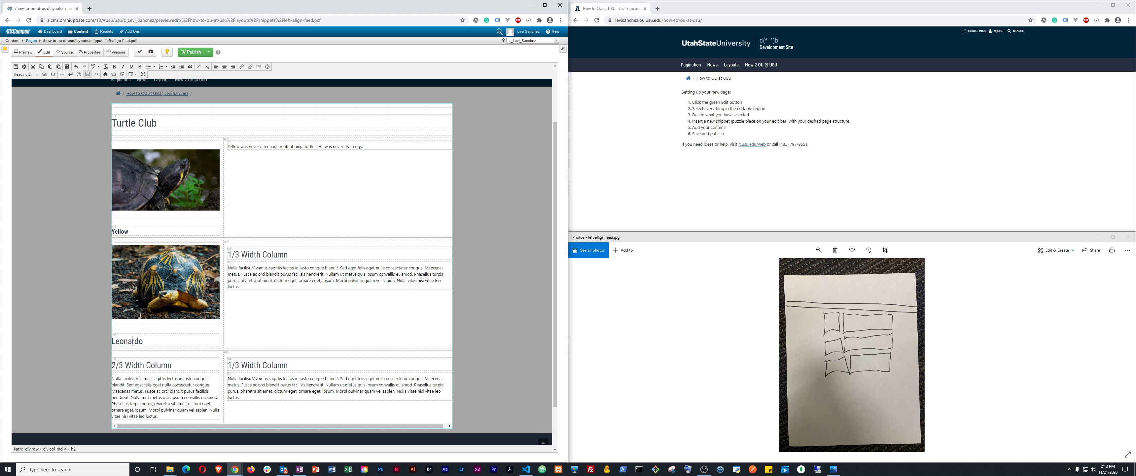
double_click(127, 341)
right_click(125, 340)
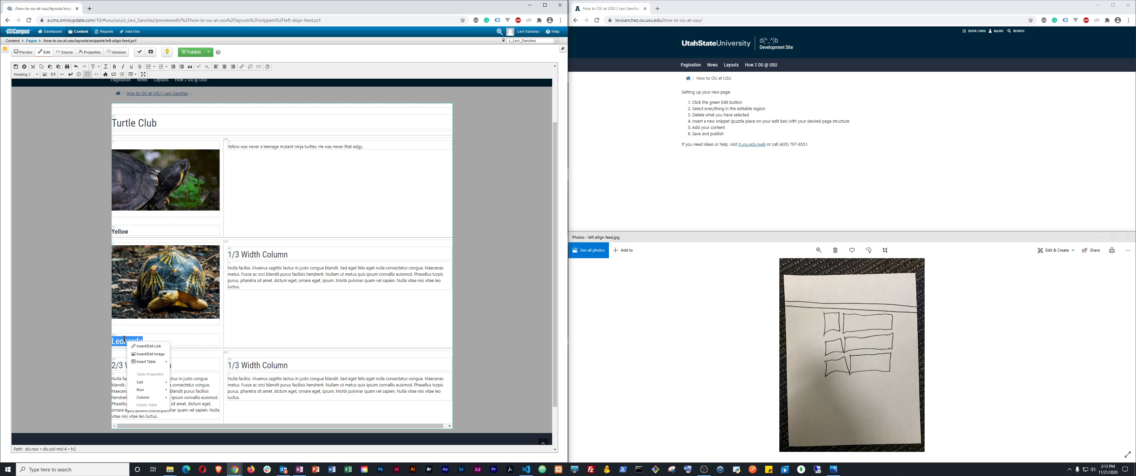
key(Escape)
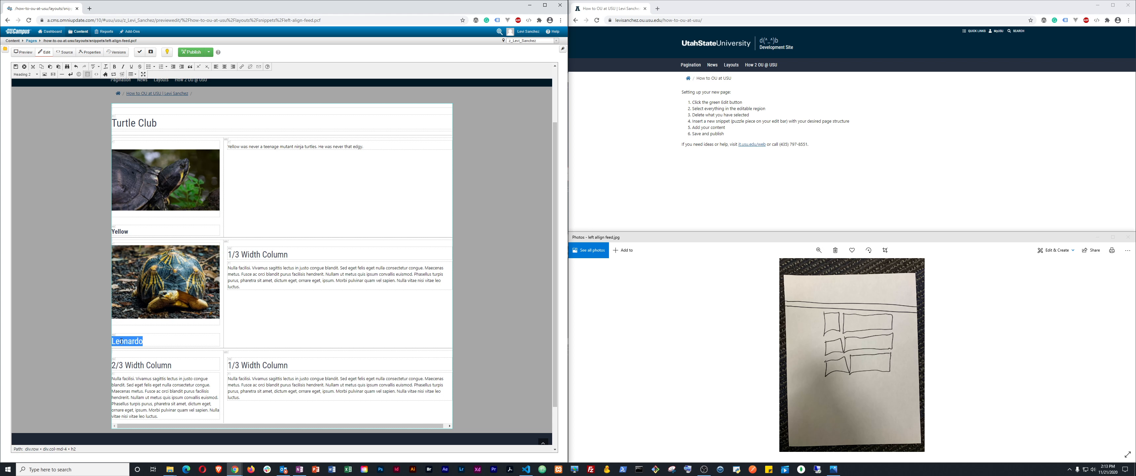
click(96, 74)
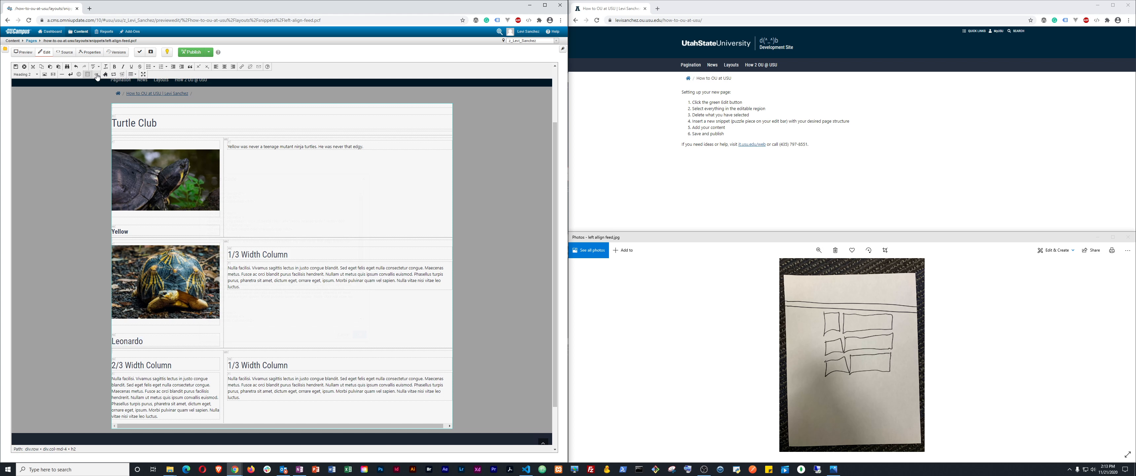
double_click(227, 268)
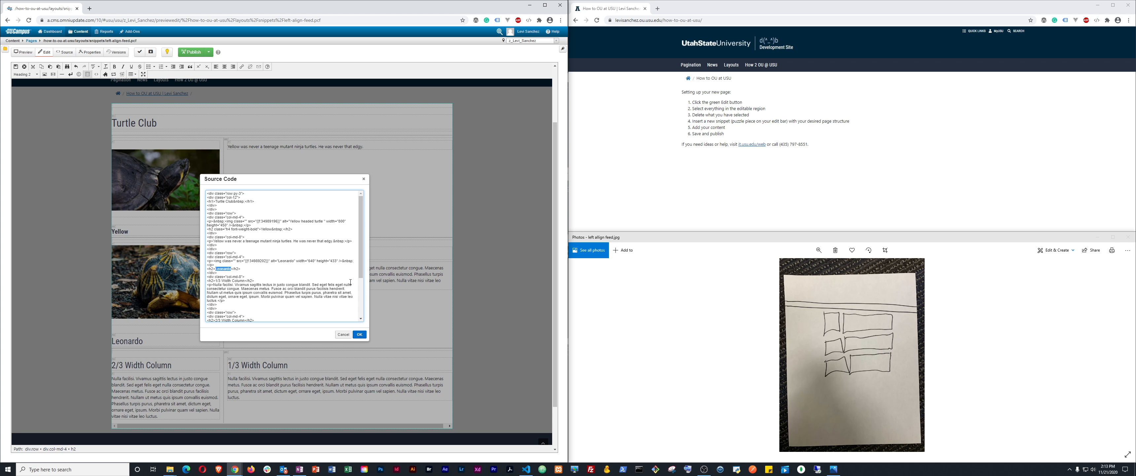
Add class="h4 font-weight-bold" to Leonardo's h2 tag, matching Yellow's heading, and apply the source
key(Left)
text(class)
text(h4 font-weight-bold)
key(ctrl+shift+Left)
key(ctrl+shift+Left)
key(ctrl+shift+Left)
key(ctrl+shift+Left)
click(258, 228)
key(ctrl+shift+Left)
key(ctrl+shift+Left)
key(ctrl+shift+Left)
key(ctrl+shift+Left)
click(356, 334)
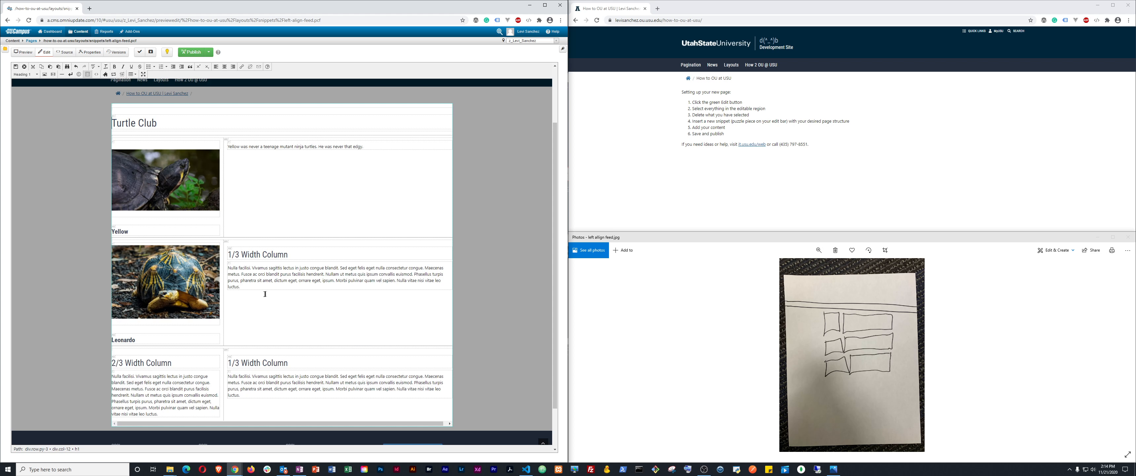
Delete the Leonardo row's '1/3 Width Column' heading and set its lorem text back to Paragraph
click(135, 340)
double_click(125, 340)
click(246, 265)
drag(228, 255, 295, 257)
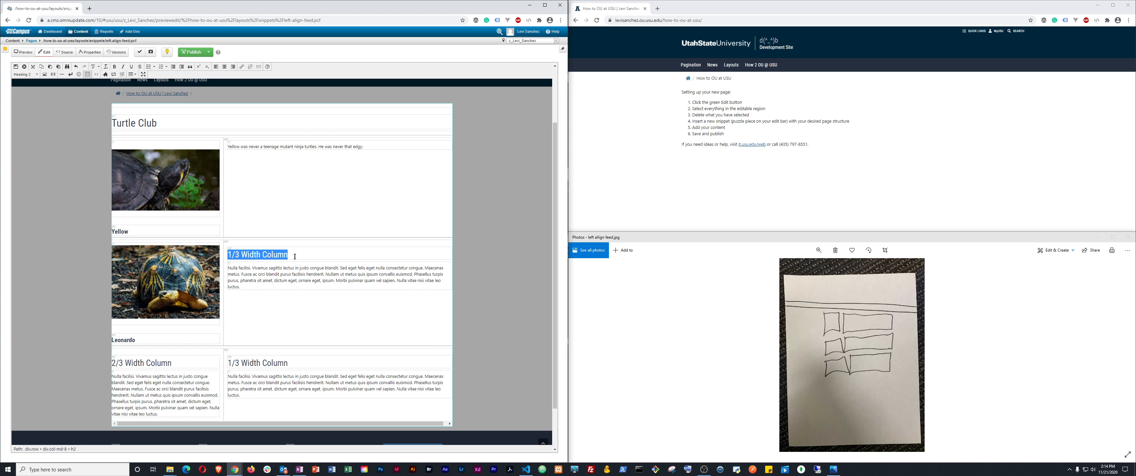
key(Delete)
key(Delete)
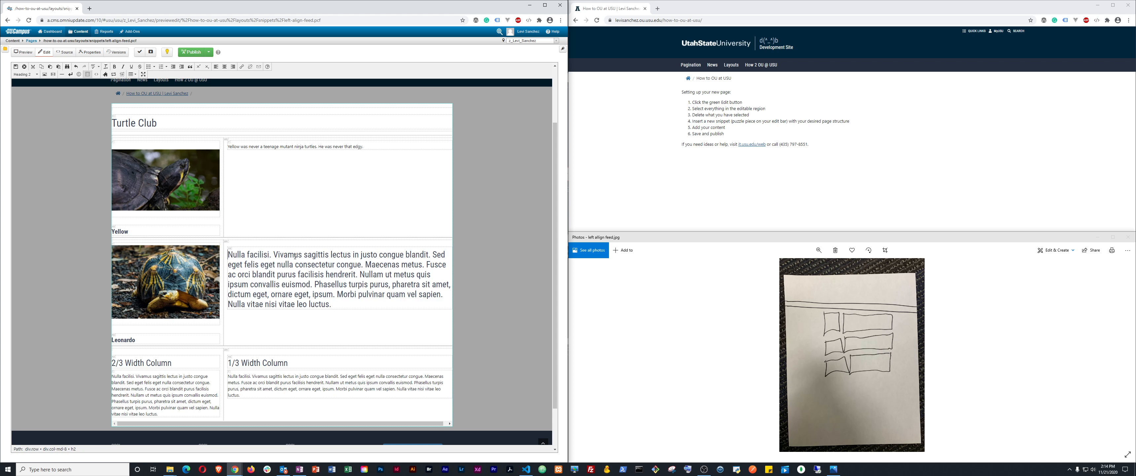
triple_click(296, 265)
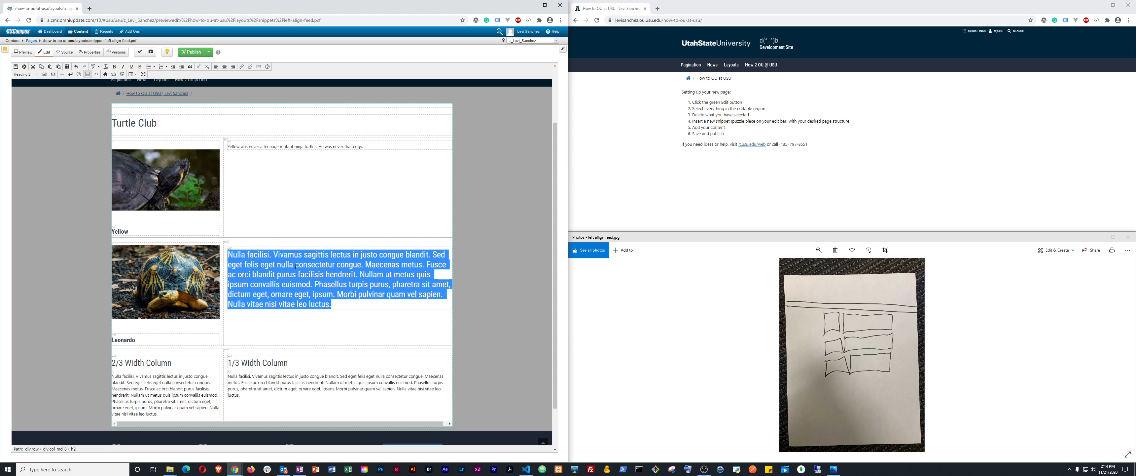
click(22, 76)
click(27, 85)
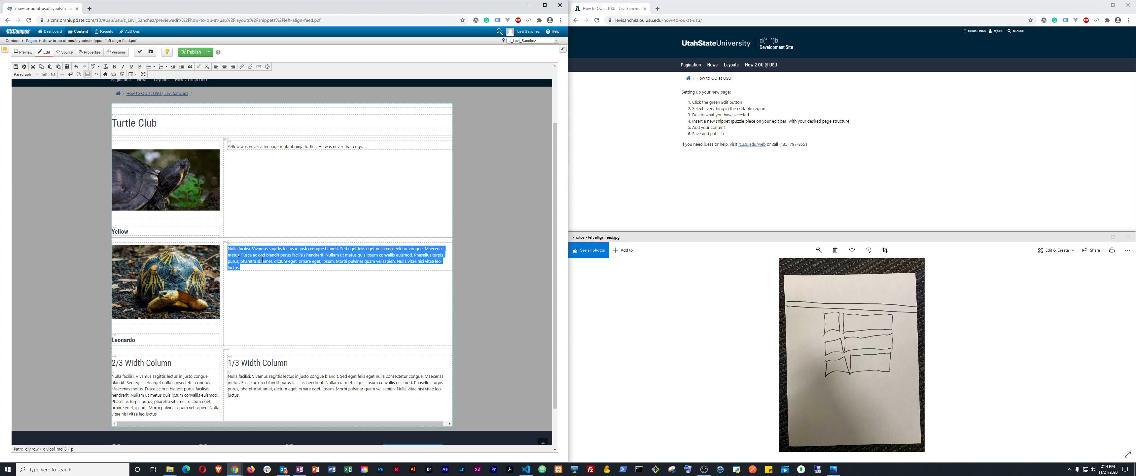
Replace the lorem text with 'Leo used katanas in his fights against shredder.'
click(241, 249)
key(shift+Down)
key(shift+Down)
key(shift+Down)
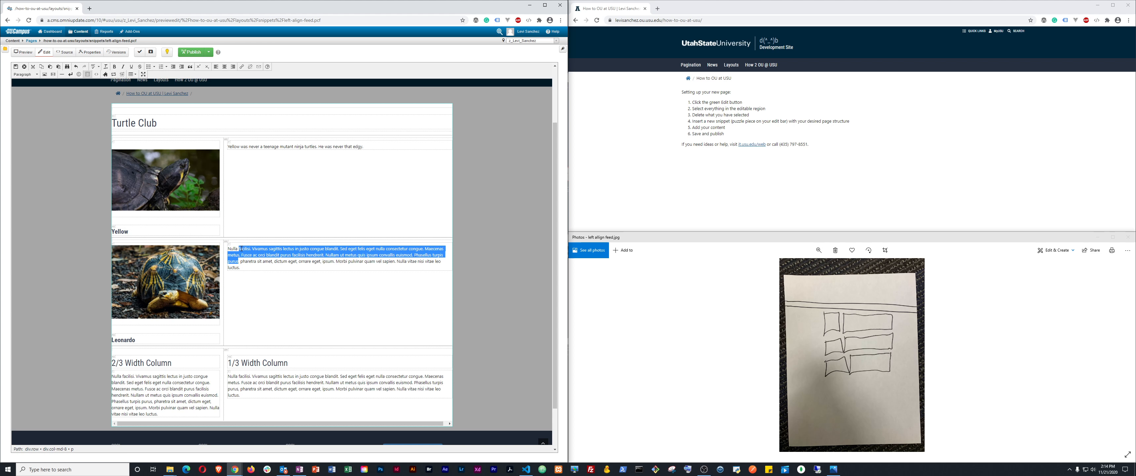
key(BackSpace)
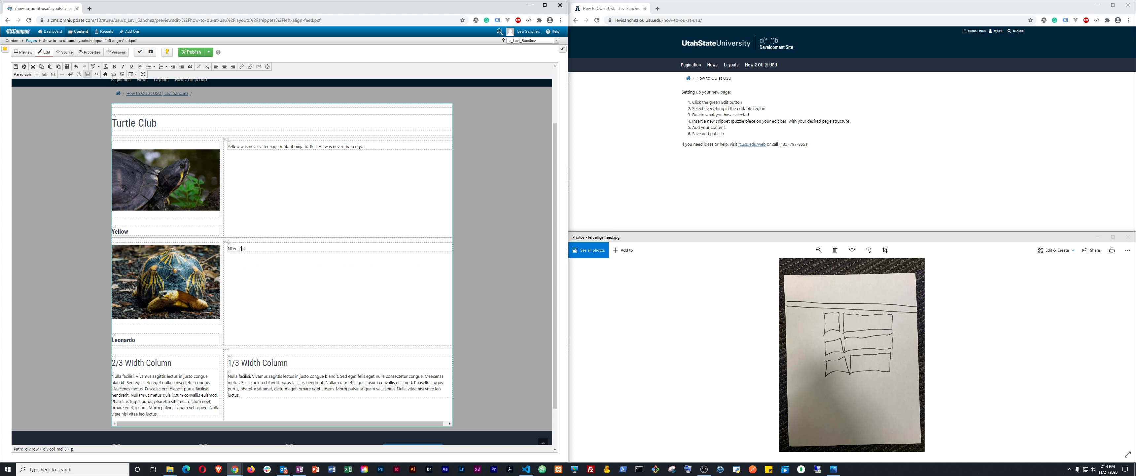
text(o used)
key(BackSpace)
key(BackSpace)
text(d katanas in ins)
key(BackSpace)
key(BackSpace)
text(his fights against shredder)
key(ctrl+shift+Right)
key(Delete)
key(ctrl+shift+Left)
key(ctrl+shift+Left)
key(ctrl+shift+Left)
key(ctrl+shift+Left)
key(ctrl+shift+Left)
key(ctrl+shift+Left)
key(ctrl+shift+Left)
key(ctrl+shift+Left)
key(Left)
key(BackSpace)
drag(171, 362, 120, 363)
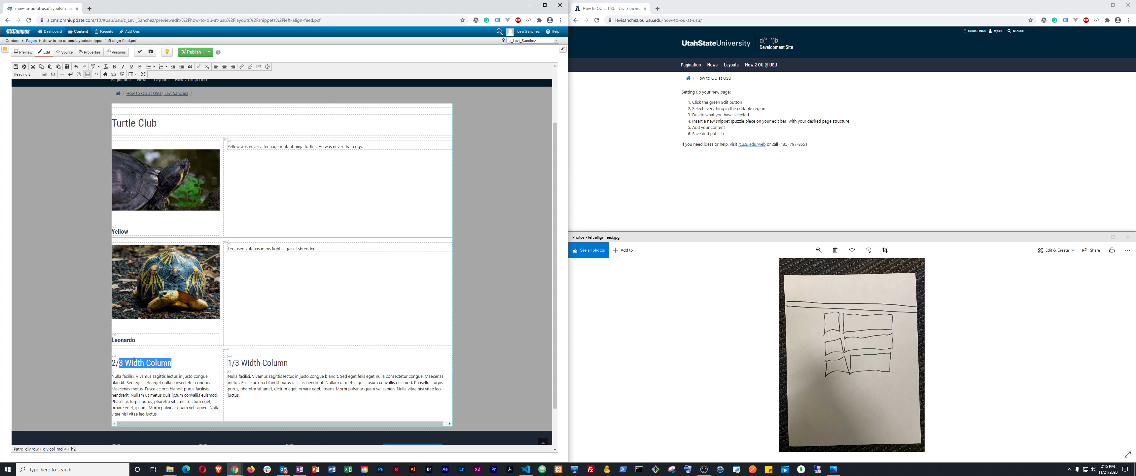
Replace the third row's 2/3 heading with a turtles-folder sea turtle photo described 'Sea Turtle'
key(BackSpace)
key(BackSpace)
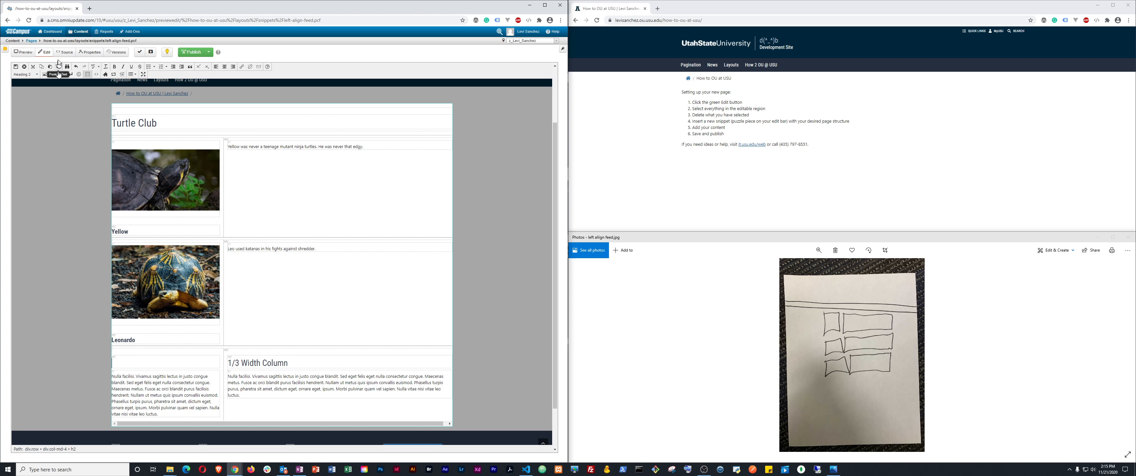
click(45, 74)
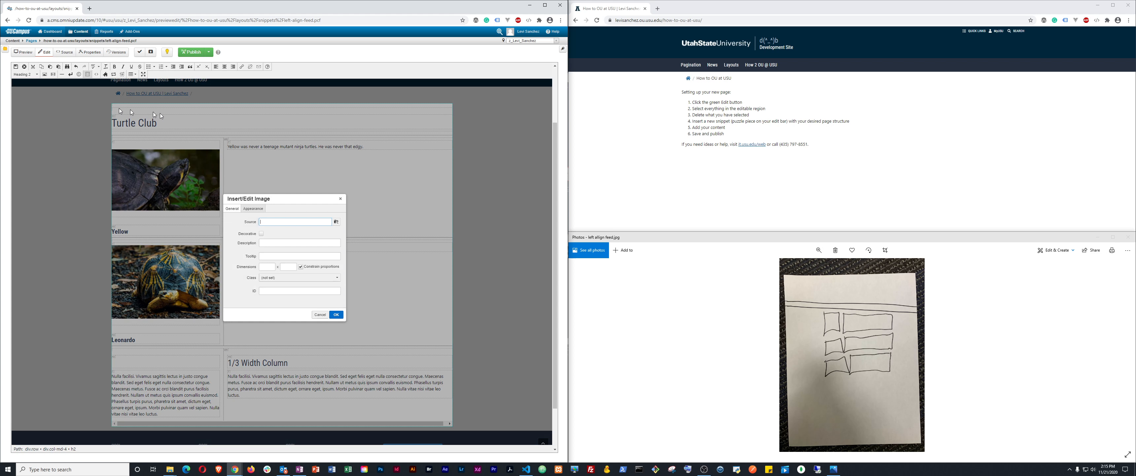
click(336, 222)
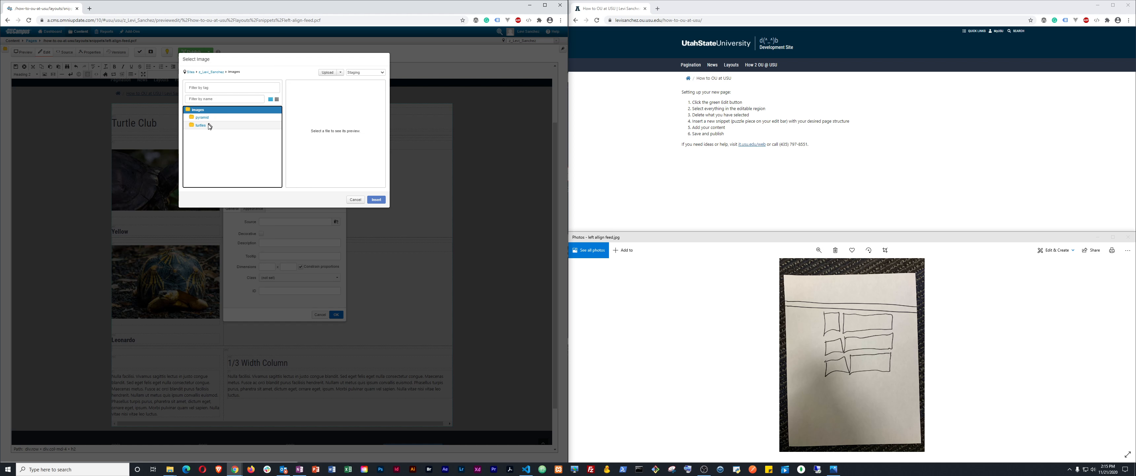
click(210, 126)
click(214, 117)
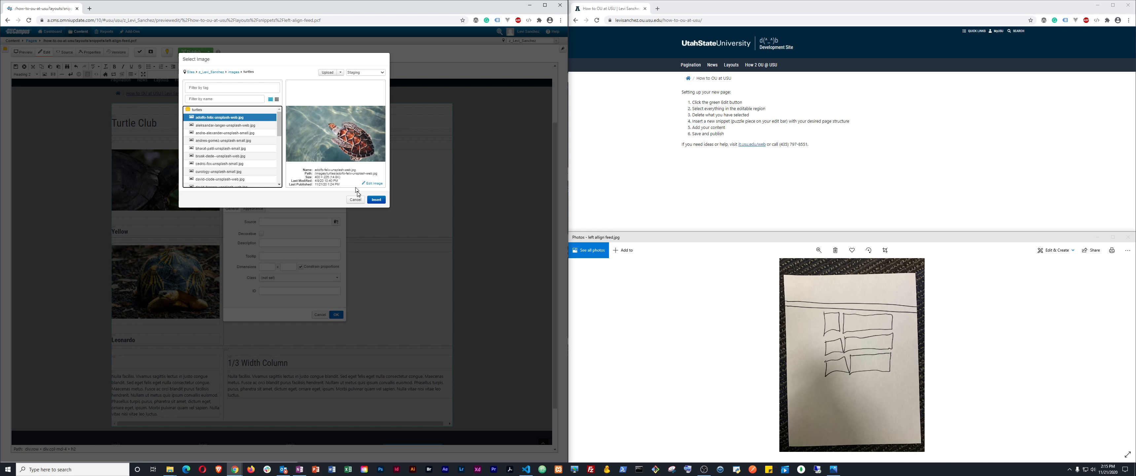
click(377, 199)
click(337, 314)
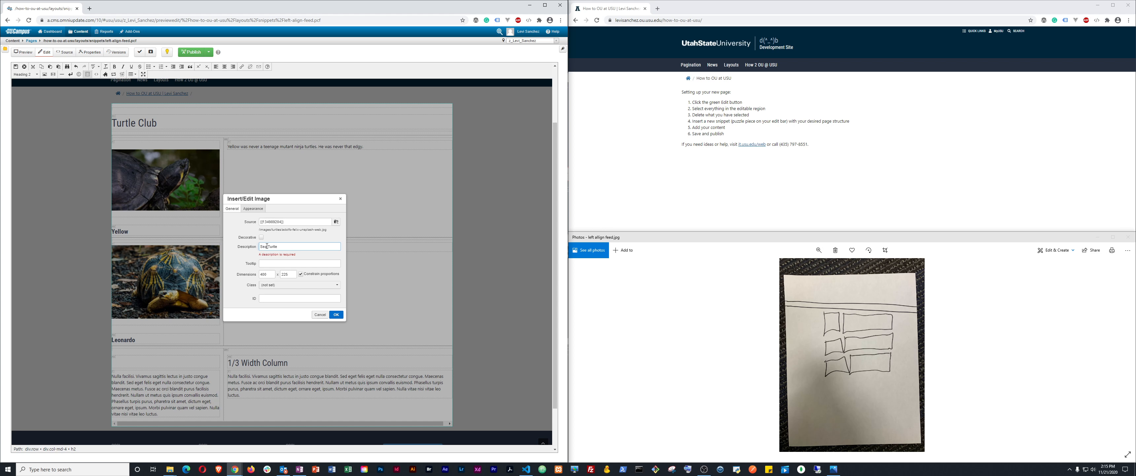
click(337, 314)
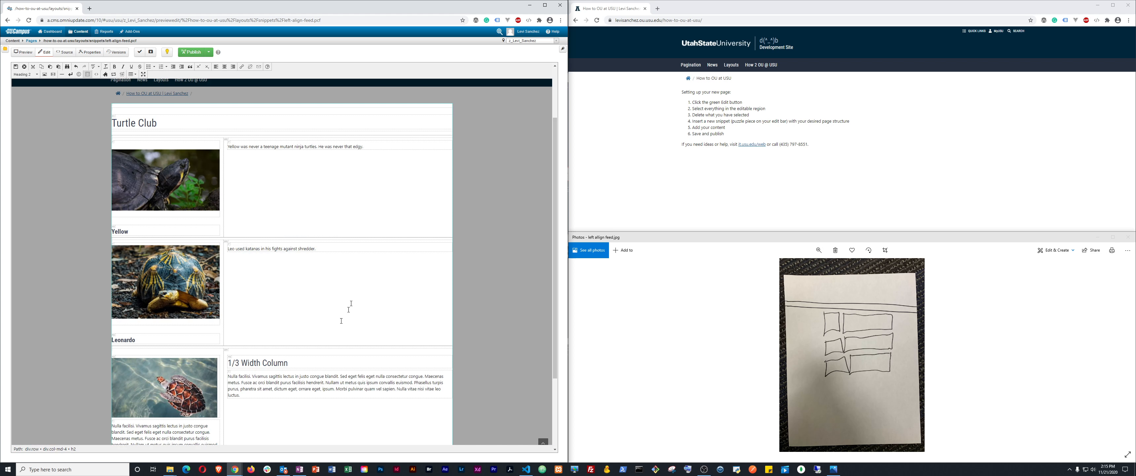
Set the sea turtle image's block format to Paragraph
scroll(229, 330, down, 3)
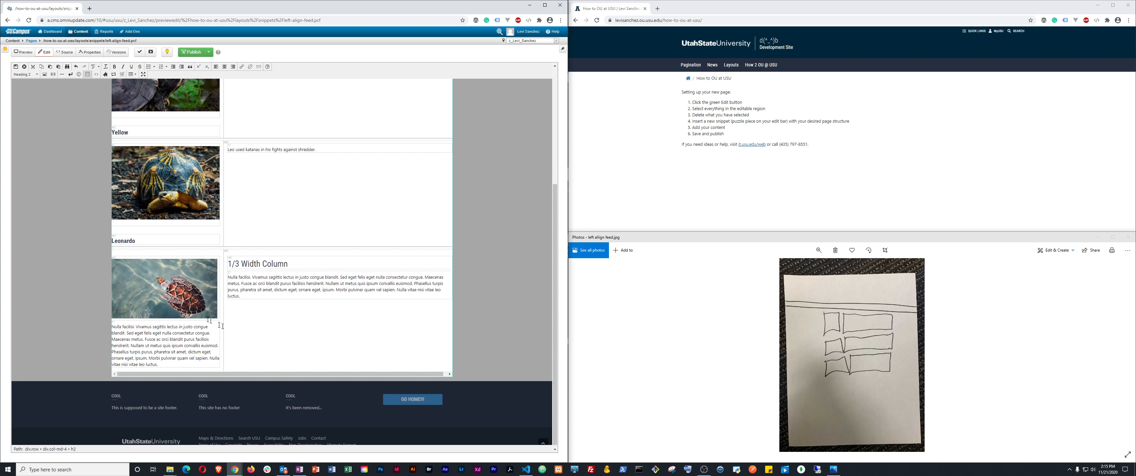
click(123, 261)
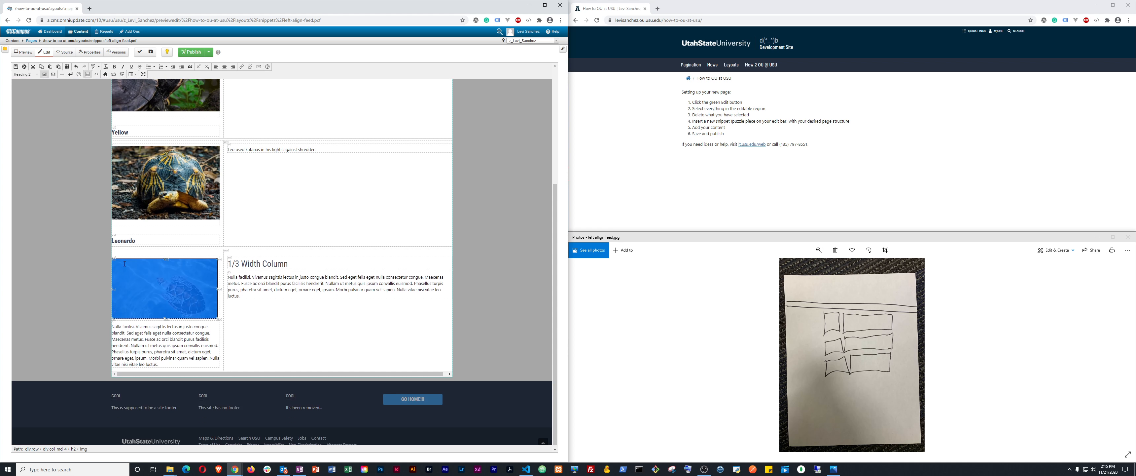
click(30, 74)
click(37, 84)
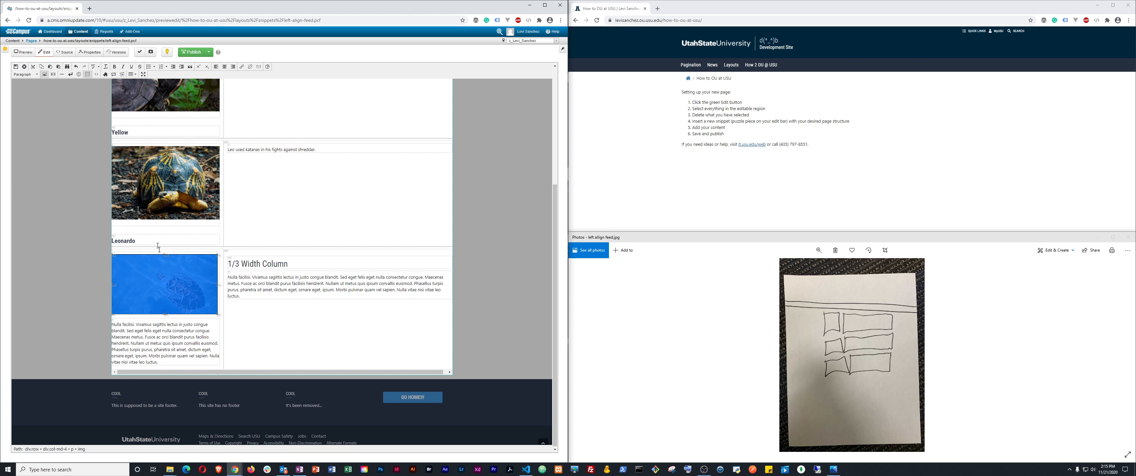
Replace the placeholder text under the photo with 'Sea Turtle' as a Heading 2
click(139, 330)
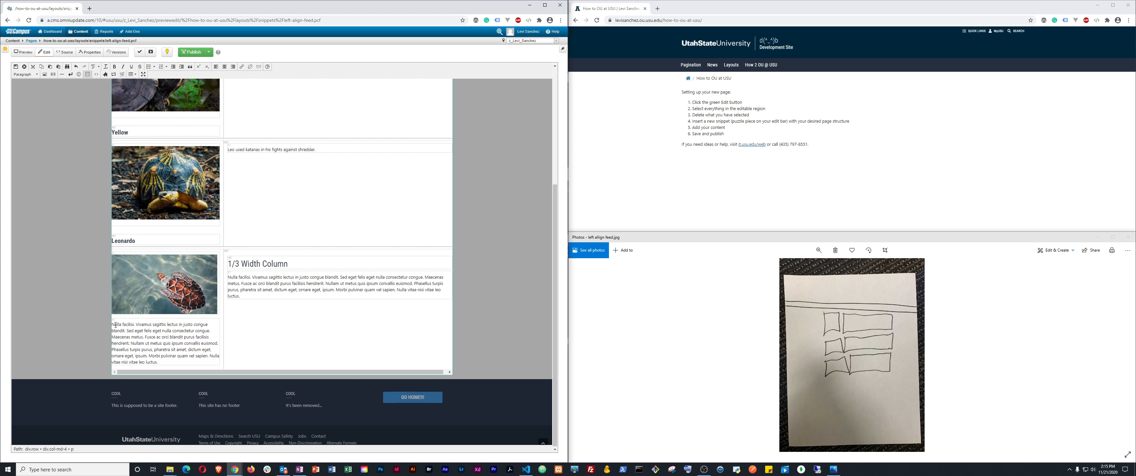
drag(116, 325, 156, 360)
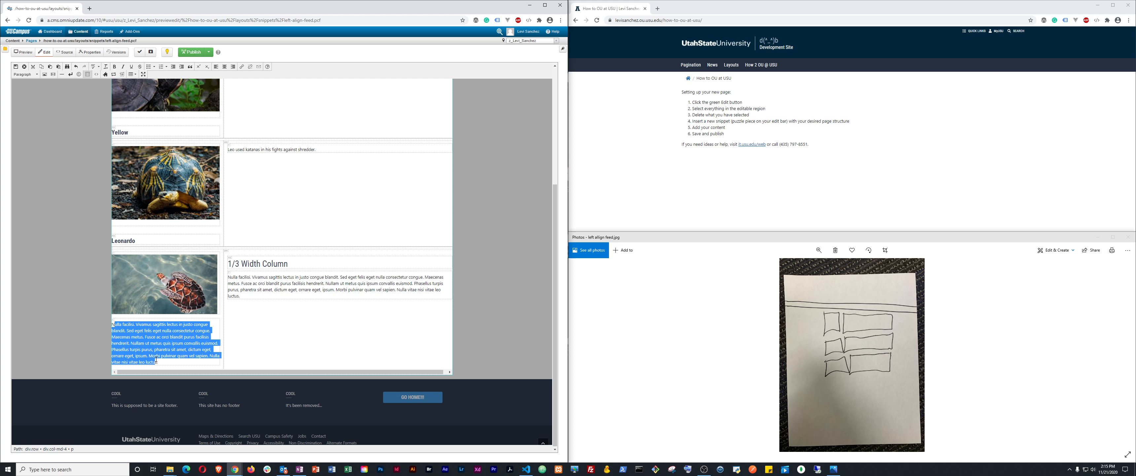
key(BackSpace)
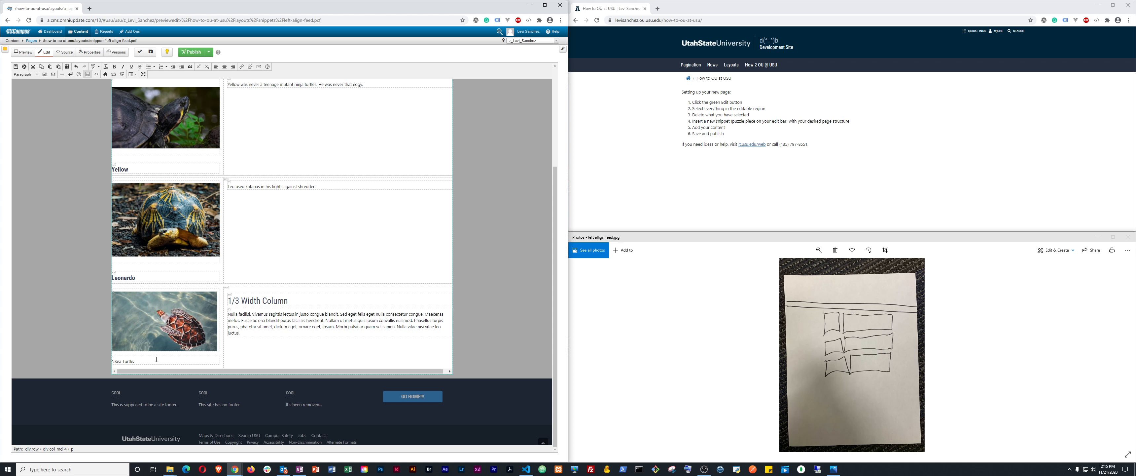
key(Left)
key(Left)
key(Left)
key(Left)
key(Left)
key(Left)
key(Left)
key(Left)
key(BackSpace)
key(ctrl+shift+Right)
key(ctrl+shift+Right)
click(30, 77)
click(33, 152)
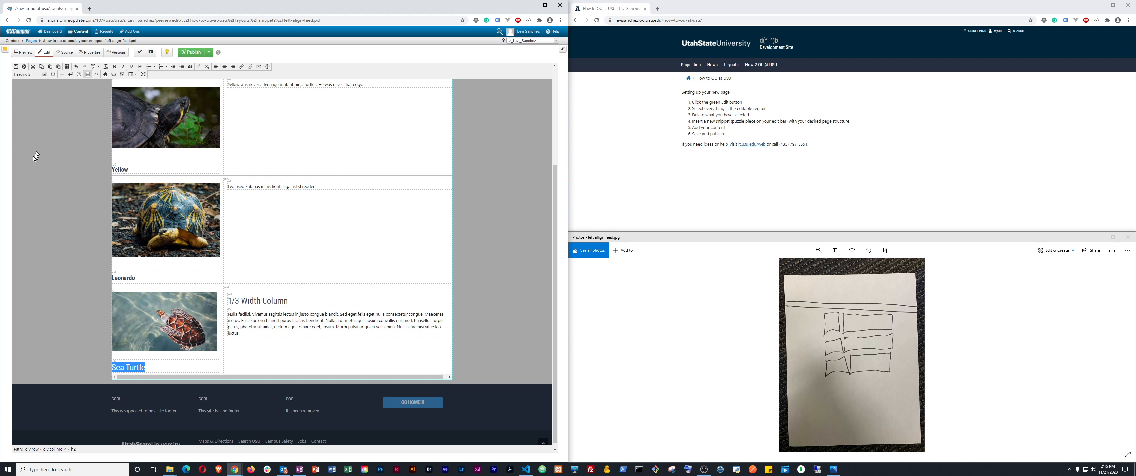
Scroll the editor up and down around the third turtle image to review its Sea Turtle heading
scroll(87, 218, up, 1)
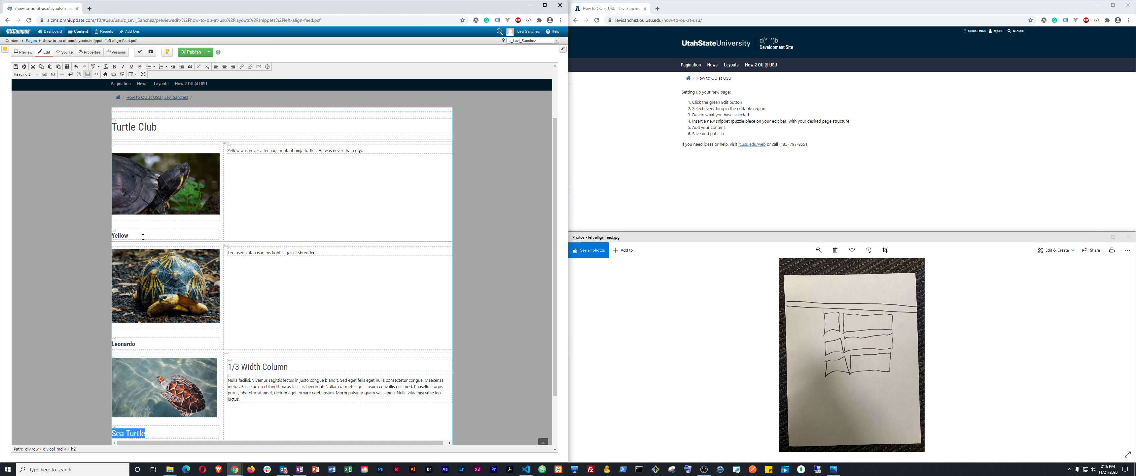
scroll(152, 357, down, 2)
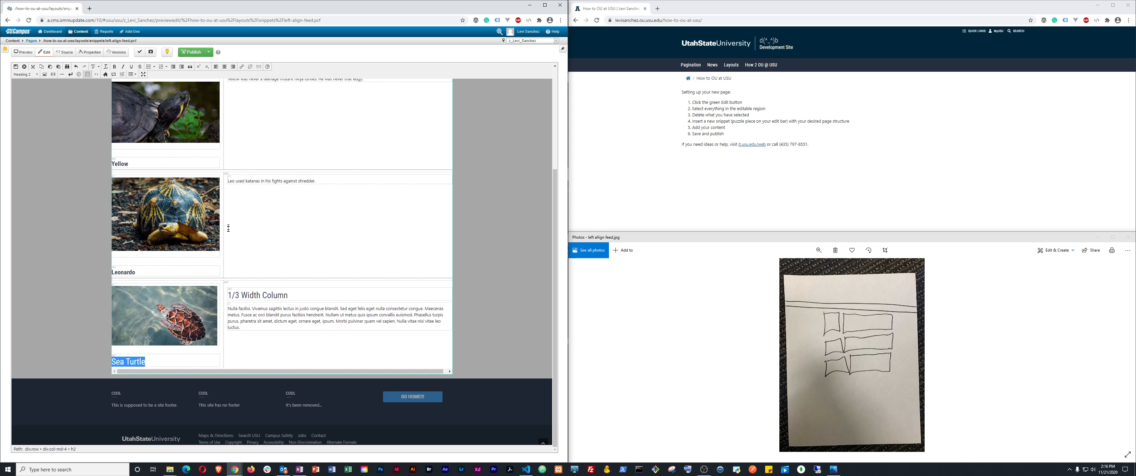
scroll(228, 227, up, 4)
scroll(253, 211, down, 2)
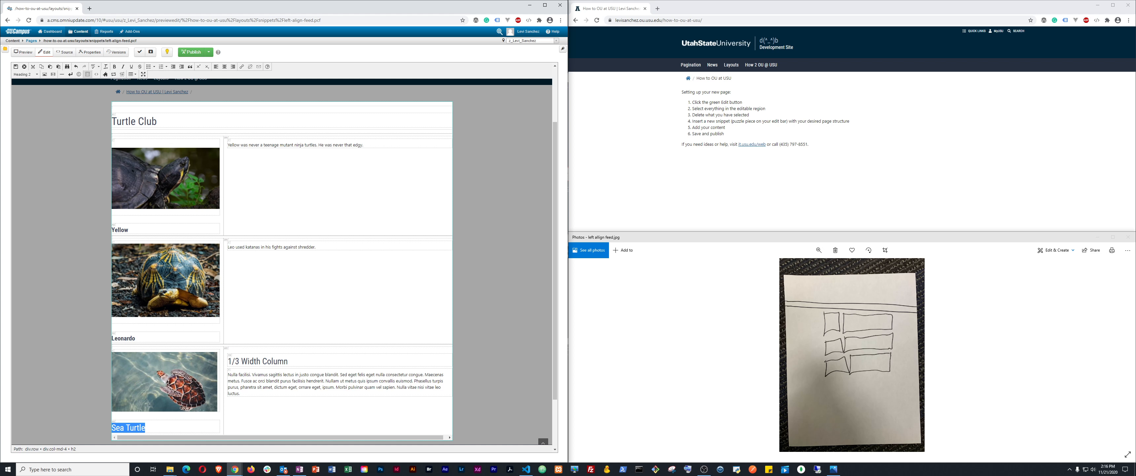
scroll(123, 333, down, 1)
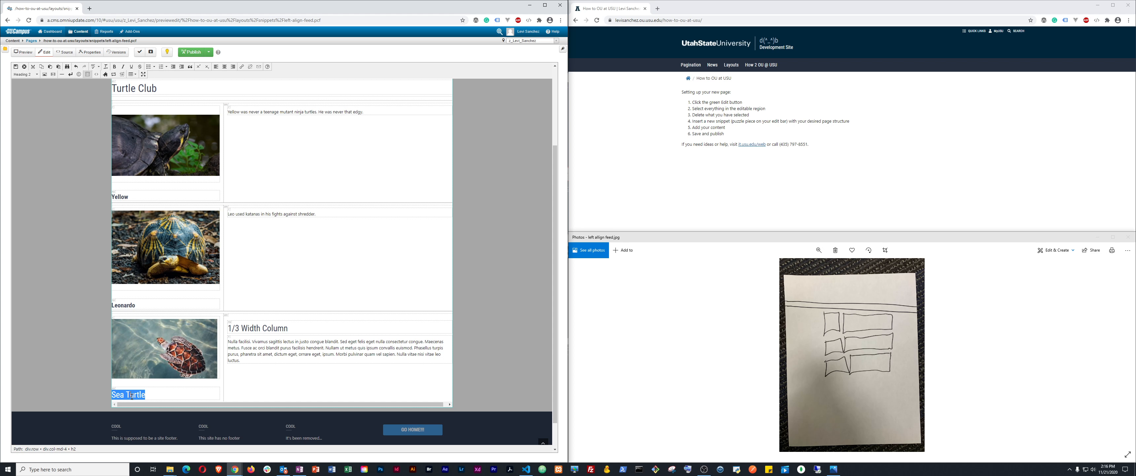
scroll(194, 293, up, 2)
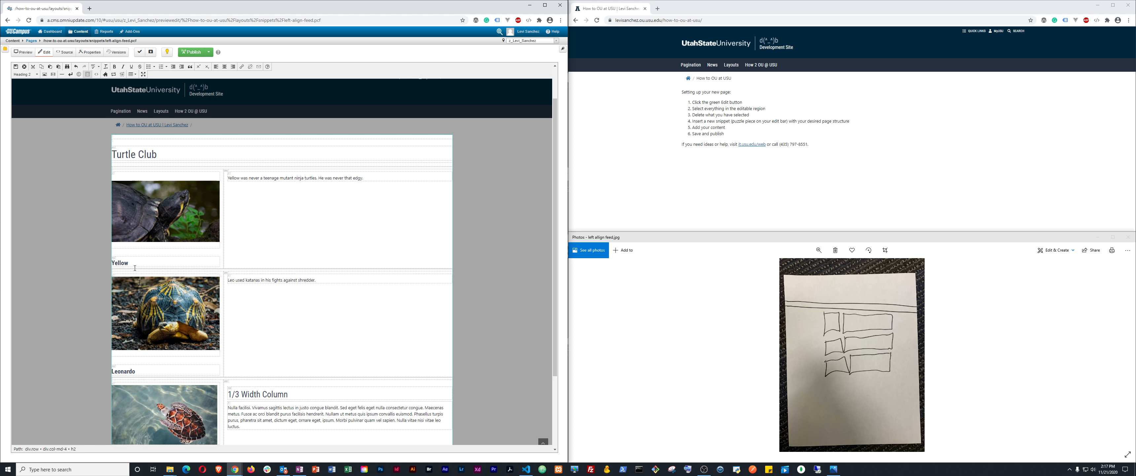
scroll(135, 268, down, 2)
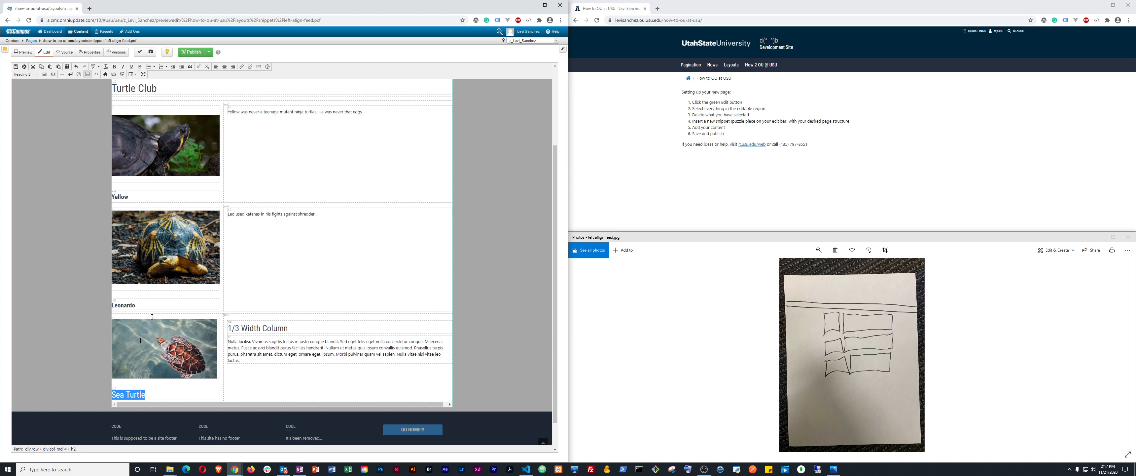
scroll(222, 280, up, 2)
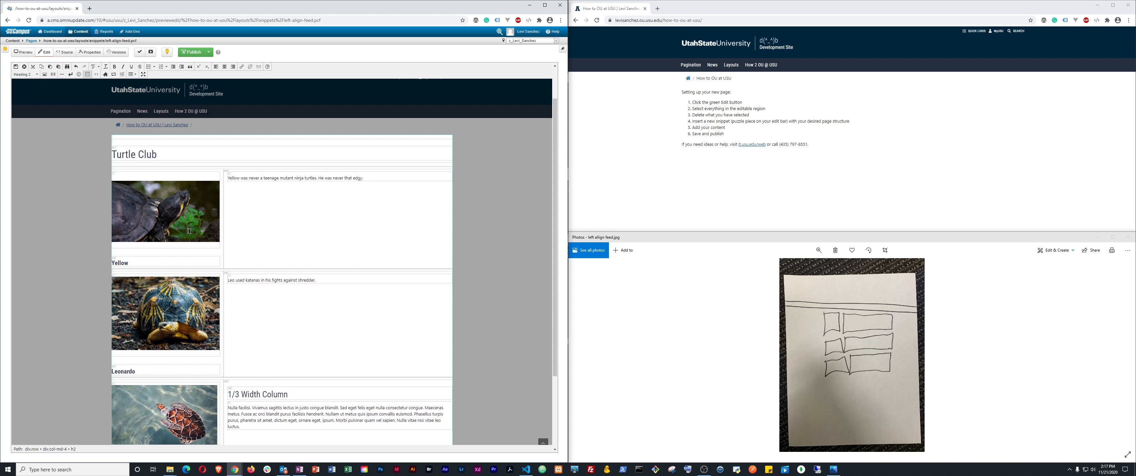
scroll(189, 230, down, 3)
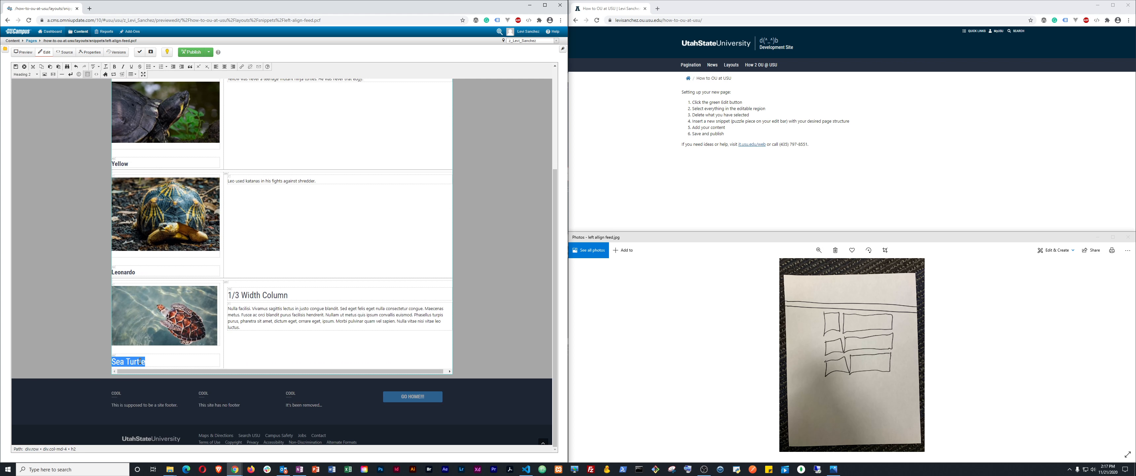
In the HTML source, add class="h4 font-weight-bold" to the Sea Turtle h2 tag and apply it
click(87, 74)
scroll(255, 273, down, 2)
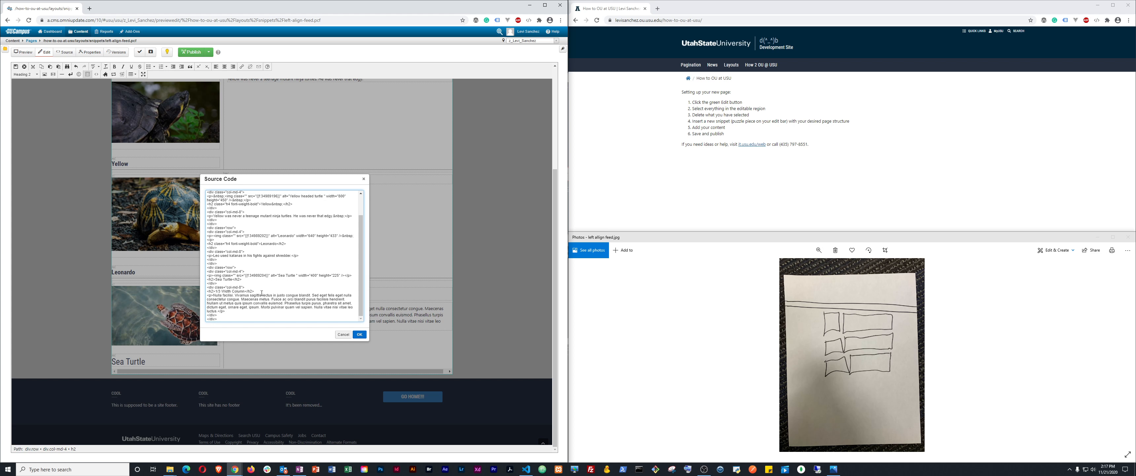
key(ctrl+shift+Right)
key(ctrl+shift+Right)
key(Left)
text(class="h4 font-weight-bold)
click(359, 334)
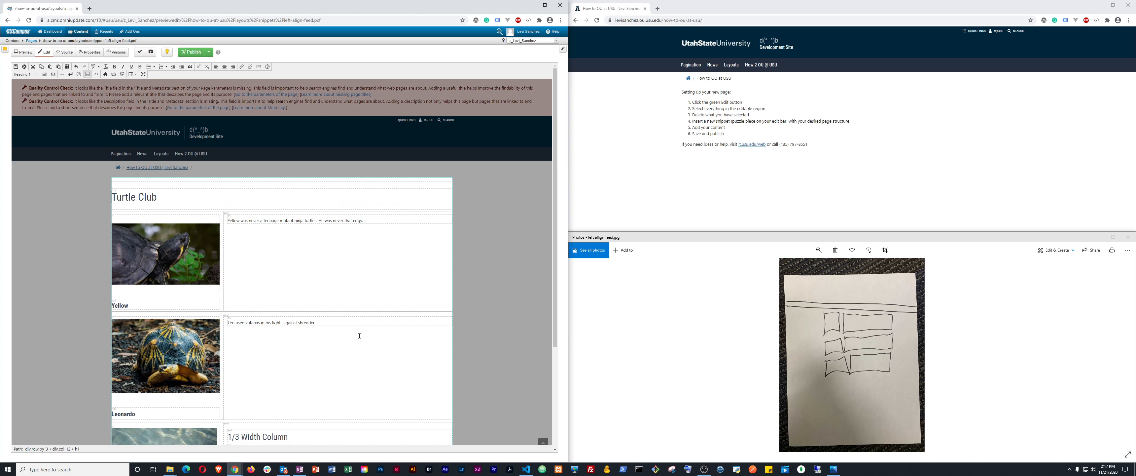
Delete the '1/3 Width Column' placeholder heading and set the remaining text to Paragraph
scroll(295, 304, down, 3)
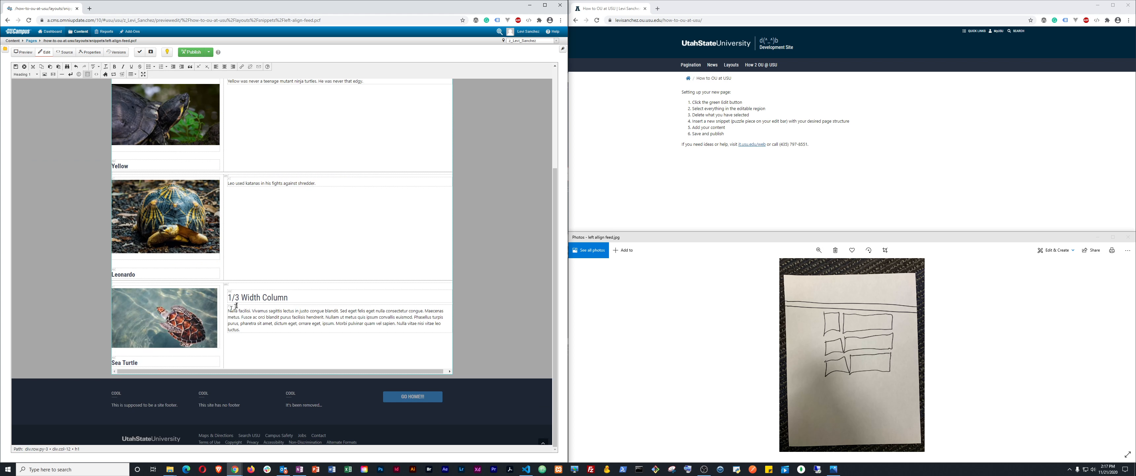
drag(229, 297, 289, 296)
text(1)
key(Delete)
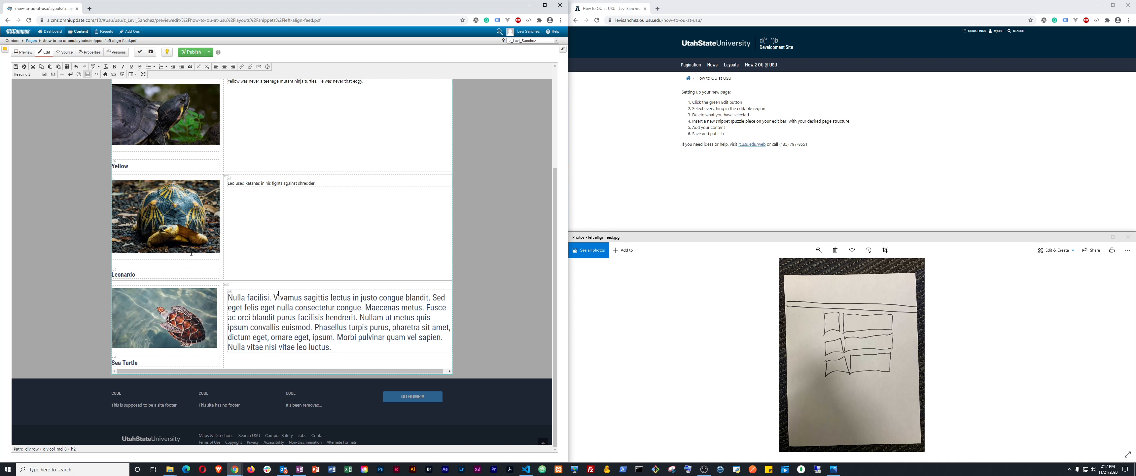
click(24, 74)
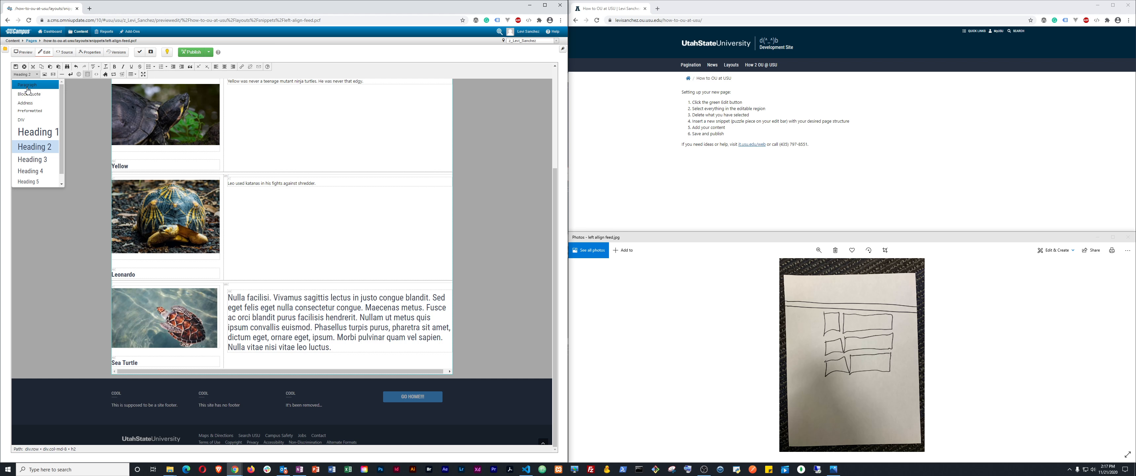
click(27, 88)
Replace the placeholder with 'Sea turtle has never been on land. Prefers to drift with the tides.'
drag(240, 310, 229, 292)
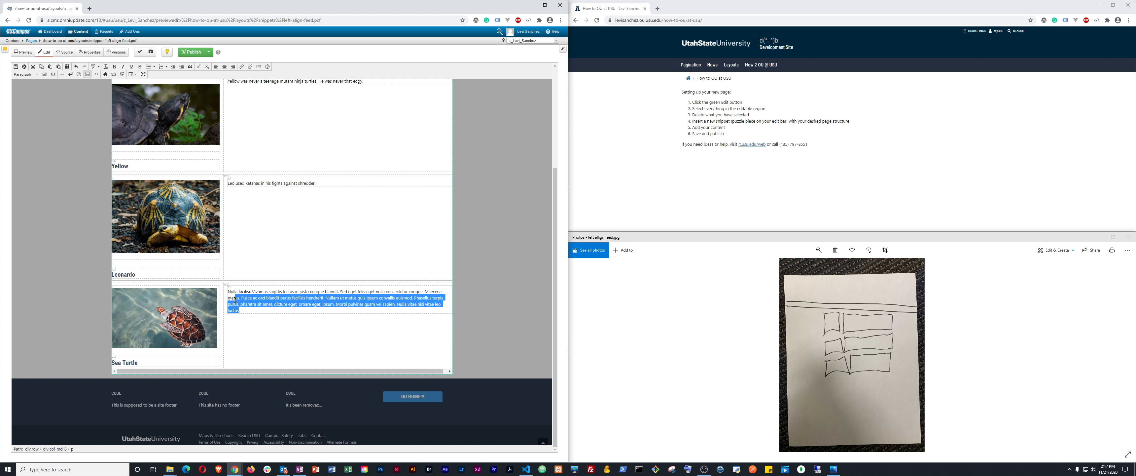
text(Nsea tu)
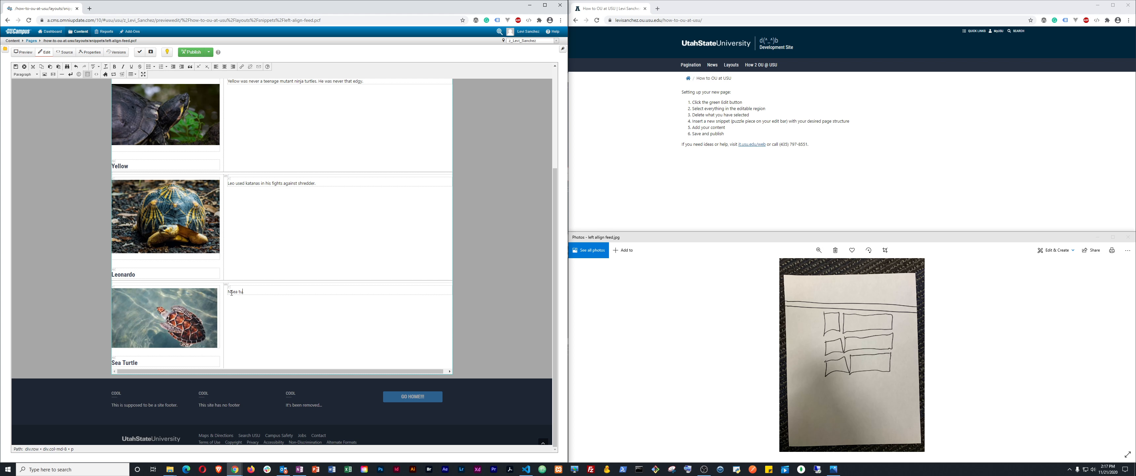
text(rtles)
key(BackSpace)
text(has never been on land.)
key(ctrl+shift+Left)
key(ctrl+shift+Left)
key(ctrl+shift+Left)
key(ctrl+shift+Left)
key(ctrl+shift+Left)
key(Left)
click(231, 293)
key(BackSpace)
text(Prev)
text(th th)
Scroll the saved preview to check the Yellow, Leonardo and Sea Turtle rows
scroll(395, 296, up, 3)
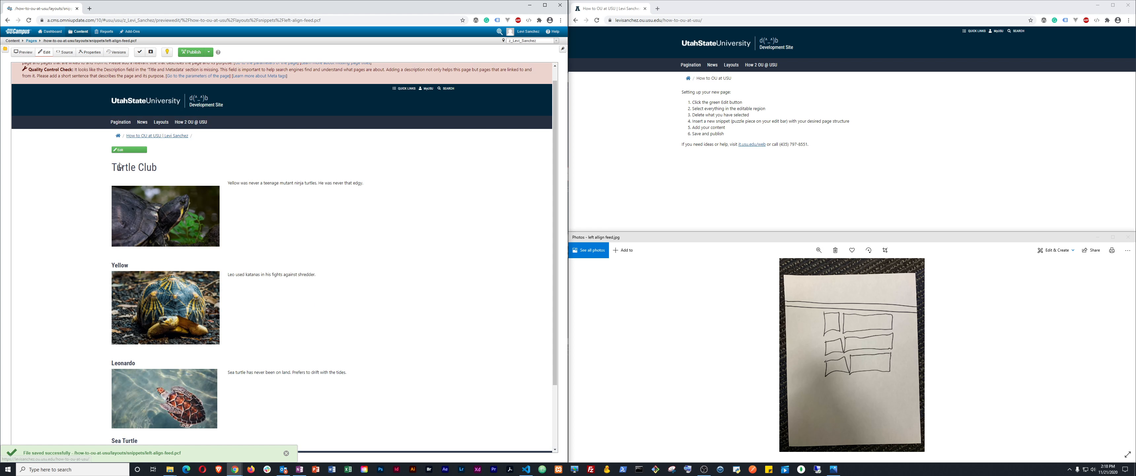
scroll(198, 309, down, 2)
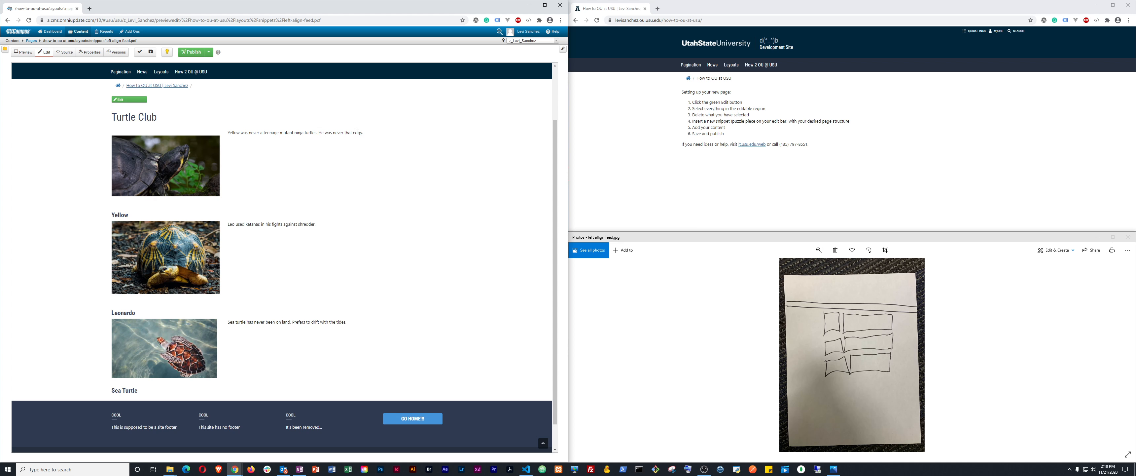
Edit the page with Show Blocks on and add an empty line above the Yellow description
double_click(120, 214)
triple_click(249, 132)
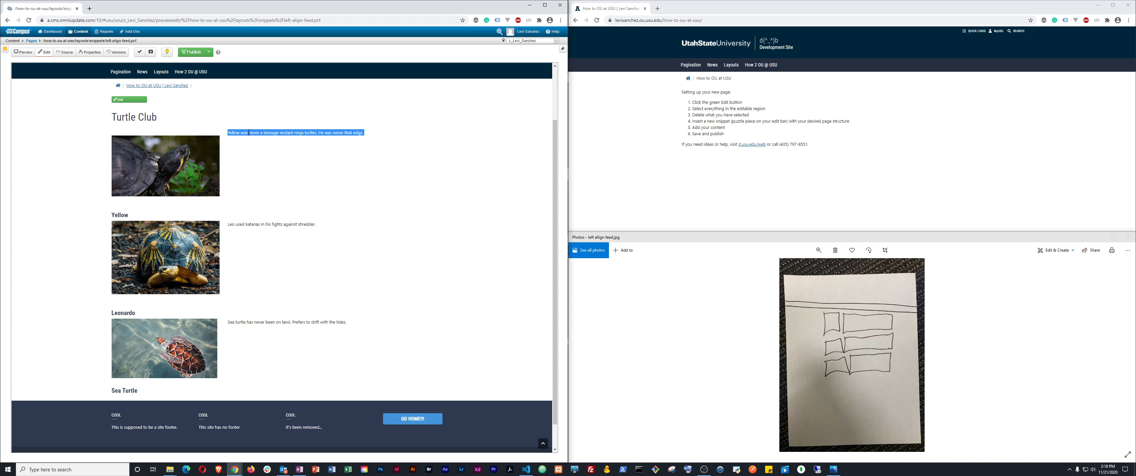
click(130, 102)
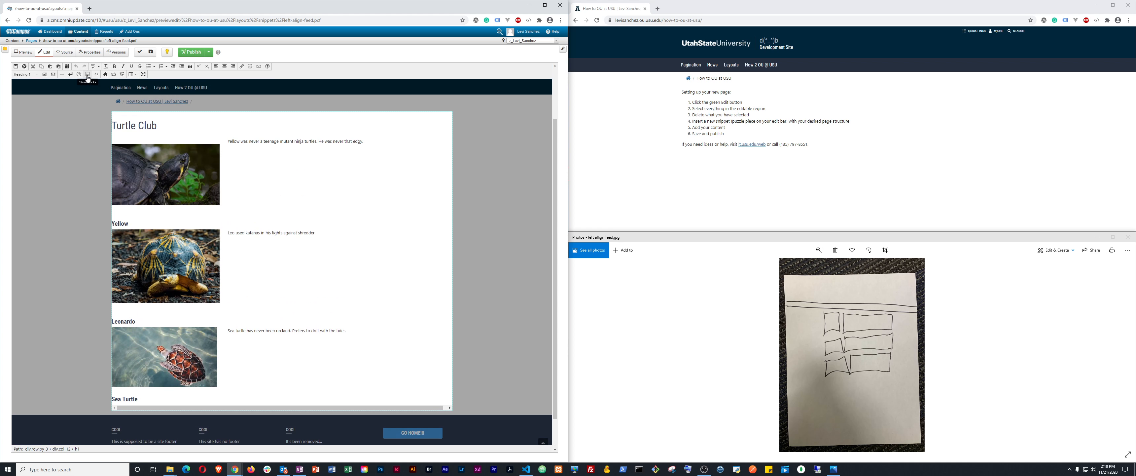
click(88, 74)
click(291, 174)
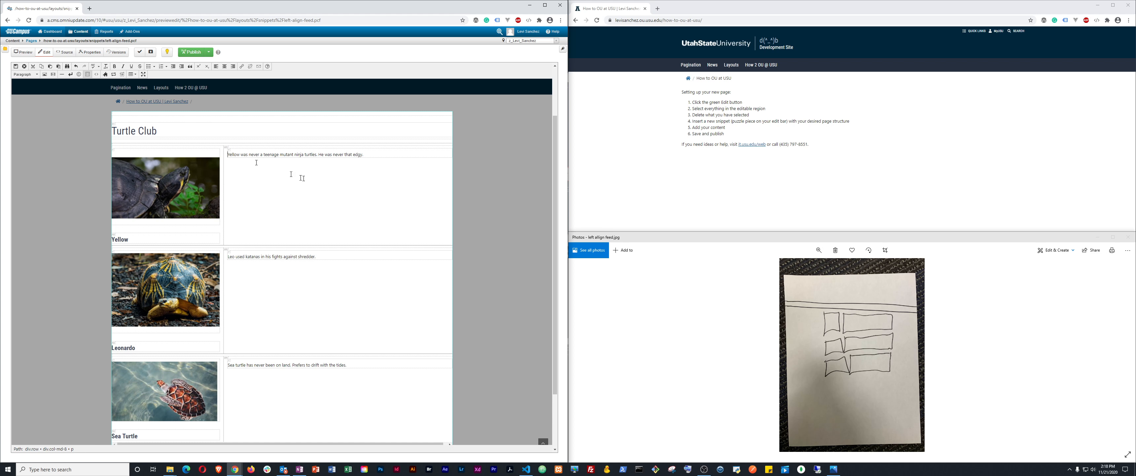
key(Return)
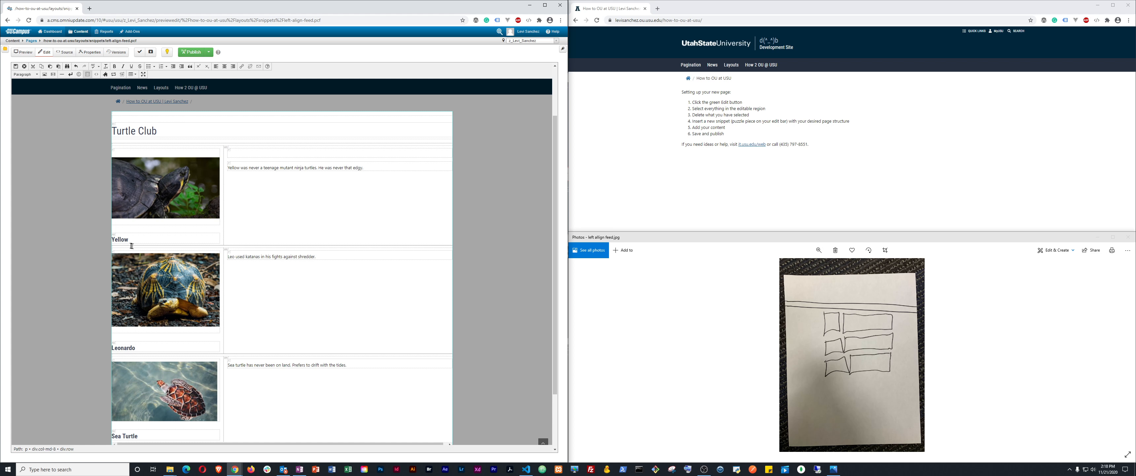
Move 'Yellow' from under the first image to above its description as a Heading 2
double_click(122, 239)
key(ctrl+x)
click(257, 153)
key(ctrl+v)
click(164, 240)
key(BackSpace)
double_click(237, 155)
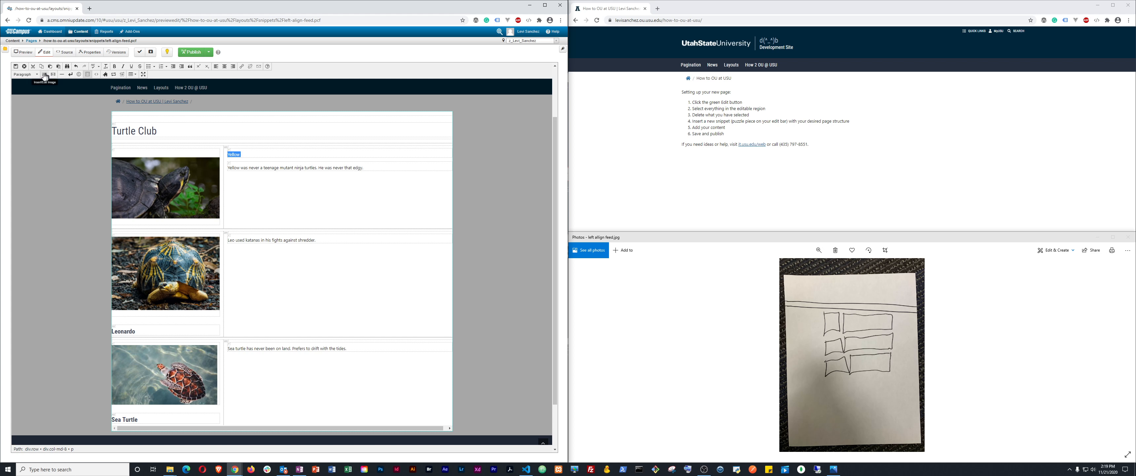
click(26, 74)
click(35, 146)
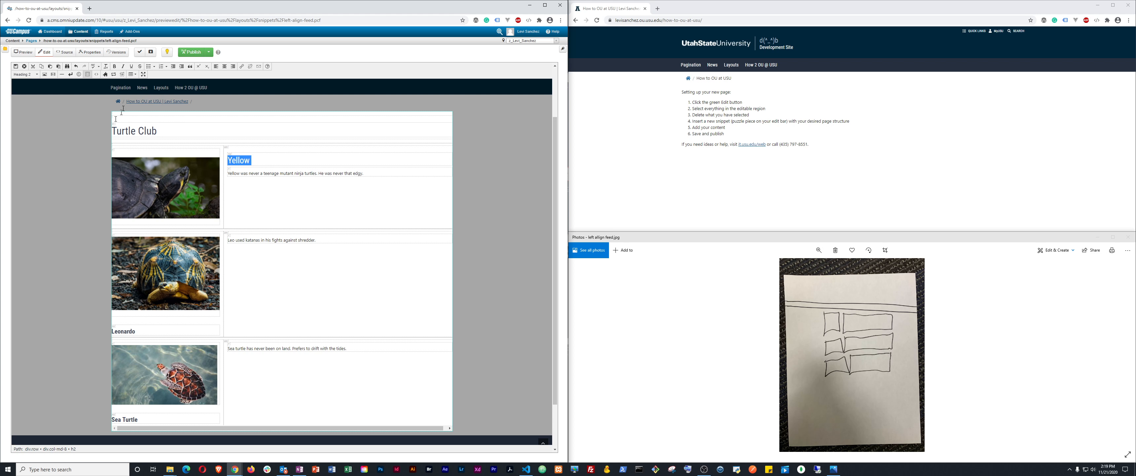
Add class="h4 font-weight-bold" to the Yellow h2 in the source and save the page
click(99, 75)
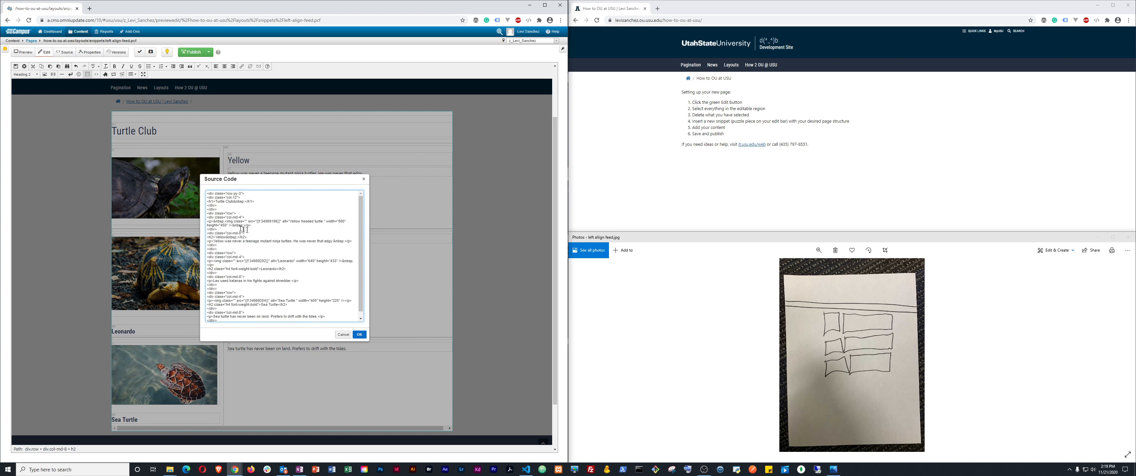
text(class=""h4 font-weight-bold)
click(360, 335)
key(ctrl+s)
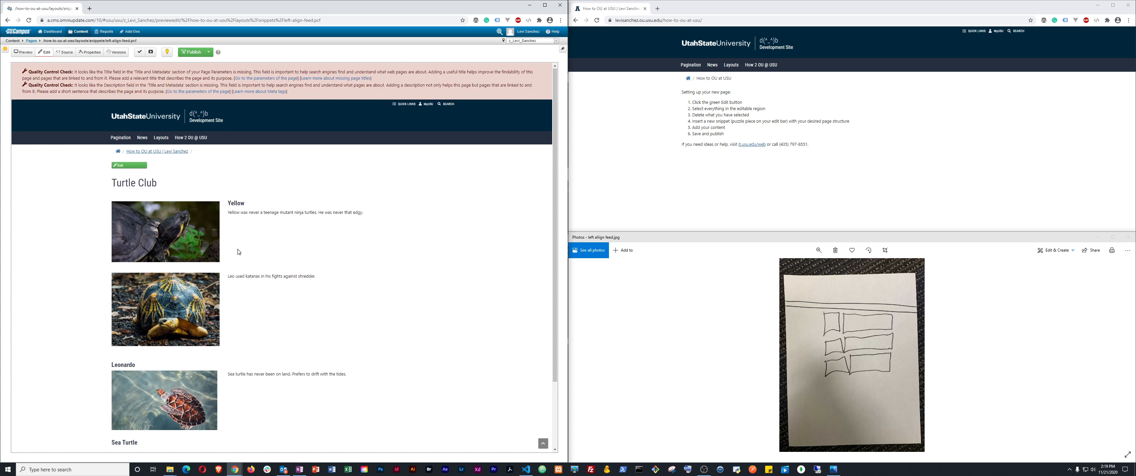
Publish the Turtle Club page and confirm the publish
scroll(238, 252, down, 2)
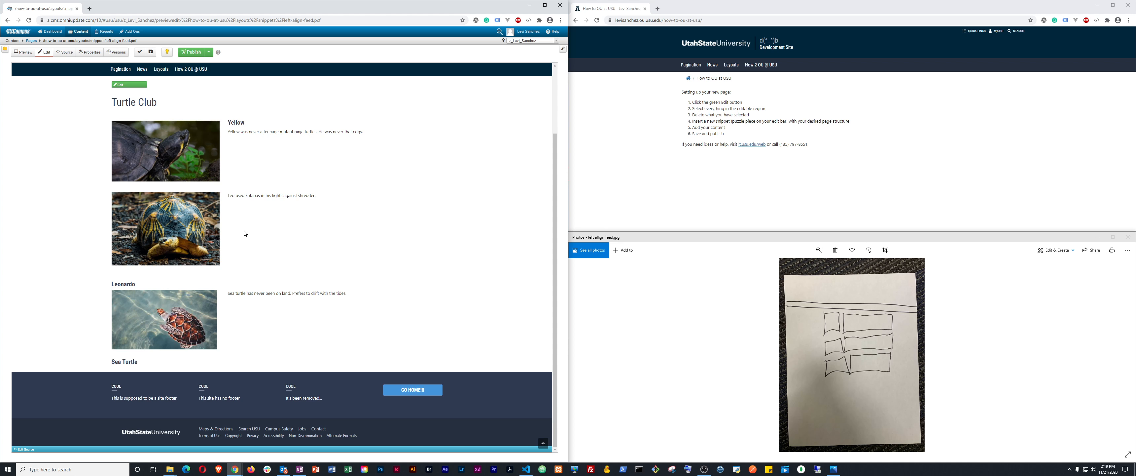
scroll(245, 232, up, 2)
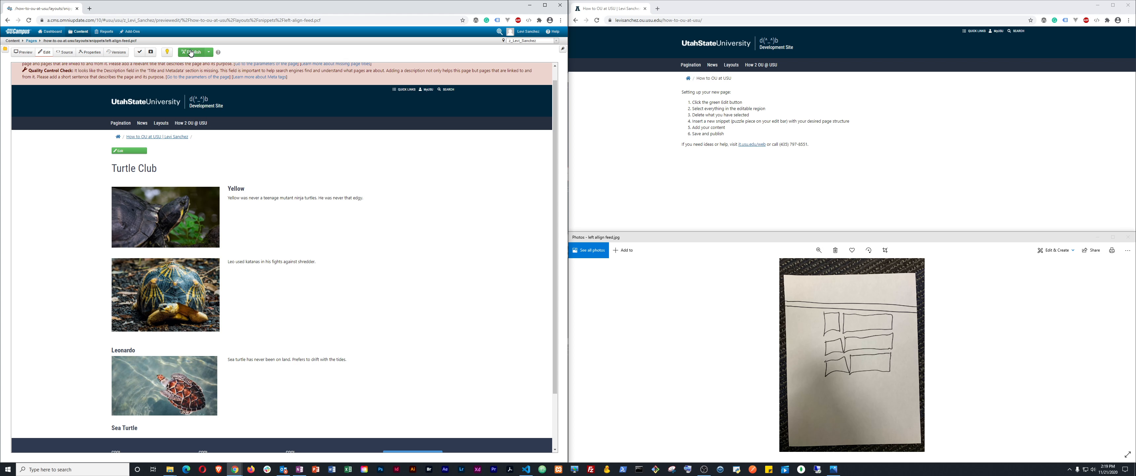
scroll(244, 288, up, 1)
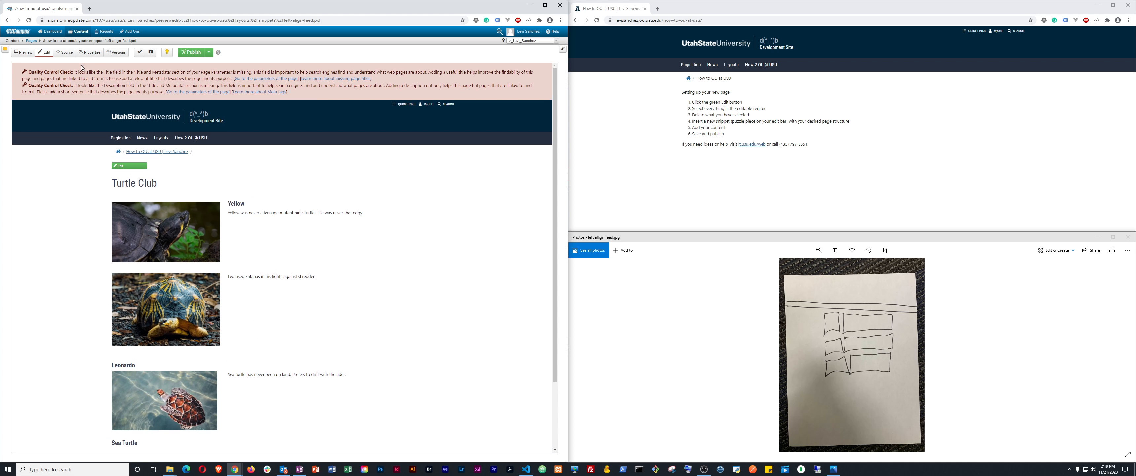
click(191, 52)
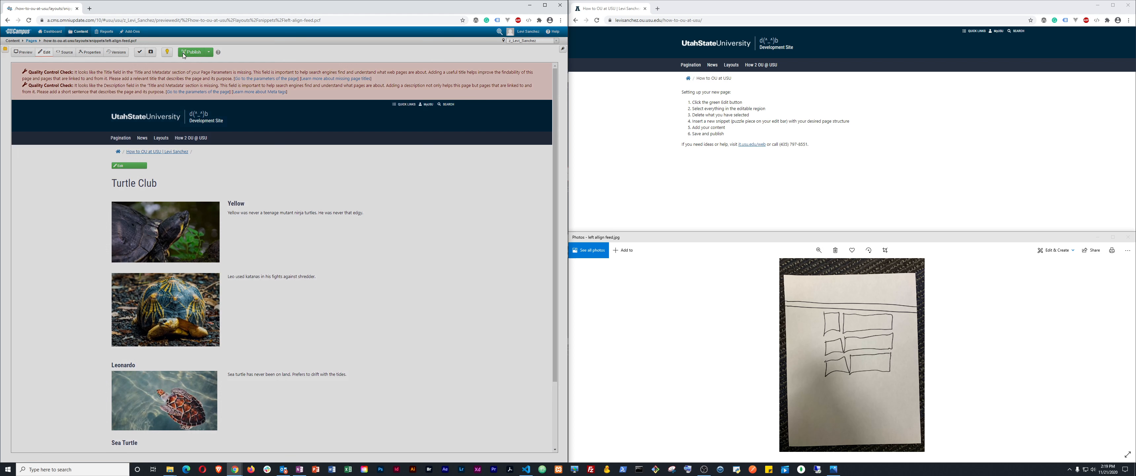
click(356, 196)
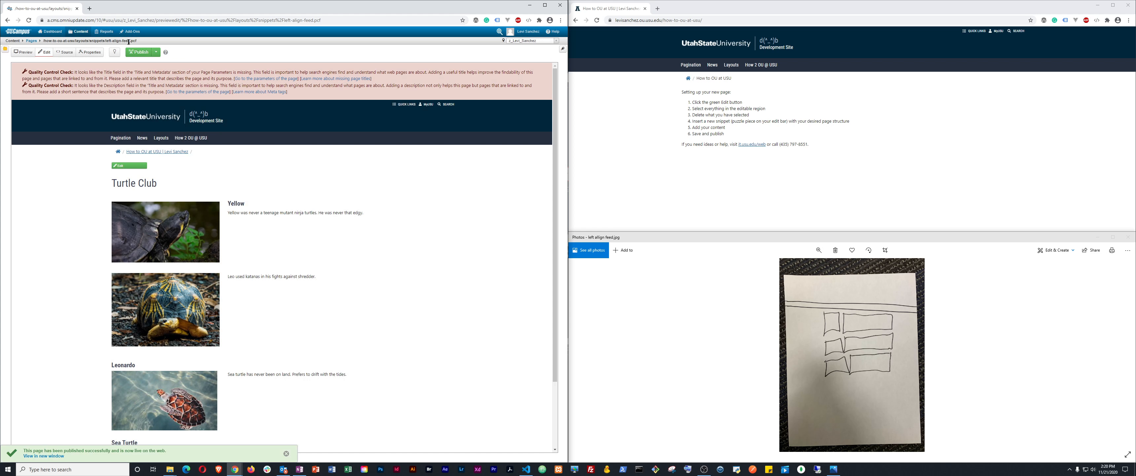
Load the live left-align-feed page in the right window using the copied breadcrumb path
drag(131, 40, 47, 40)
right_click(44, 41)
click(55, 45)
drag(662, 21, 797, 37)
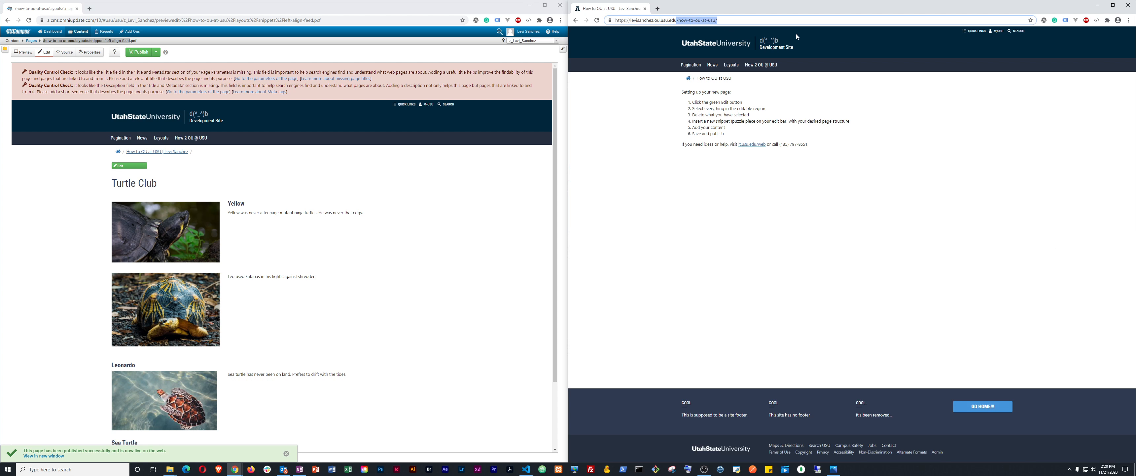
key(BackSpace)
key(ctrl+v)
key(Return)
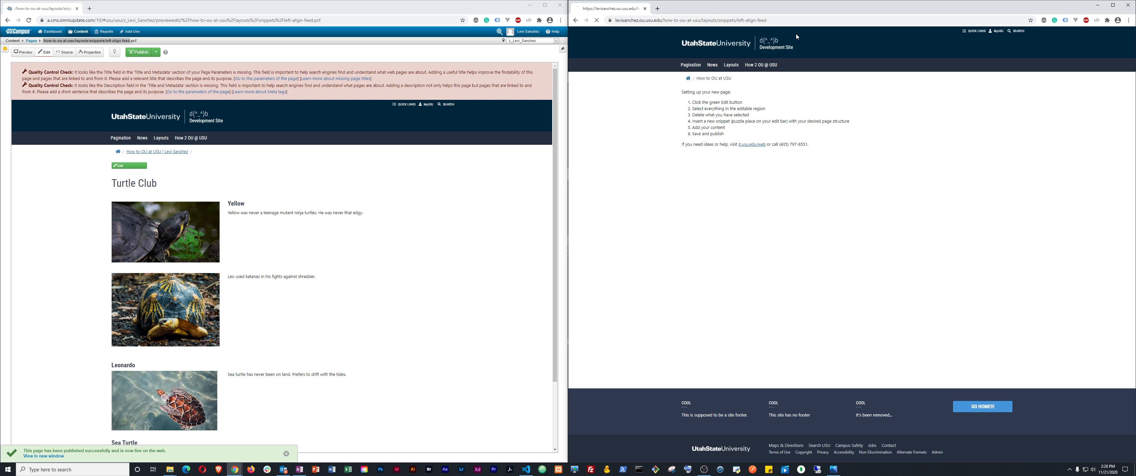